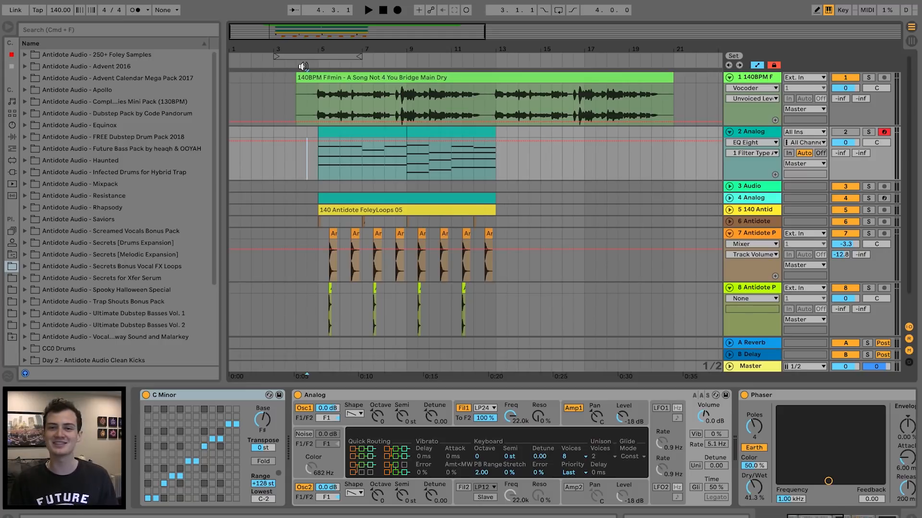
Play the arrangement from around bar 4 to hear the full mix
{"action": "left_click", "coordinate": [304, 66]}
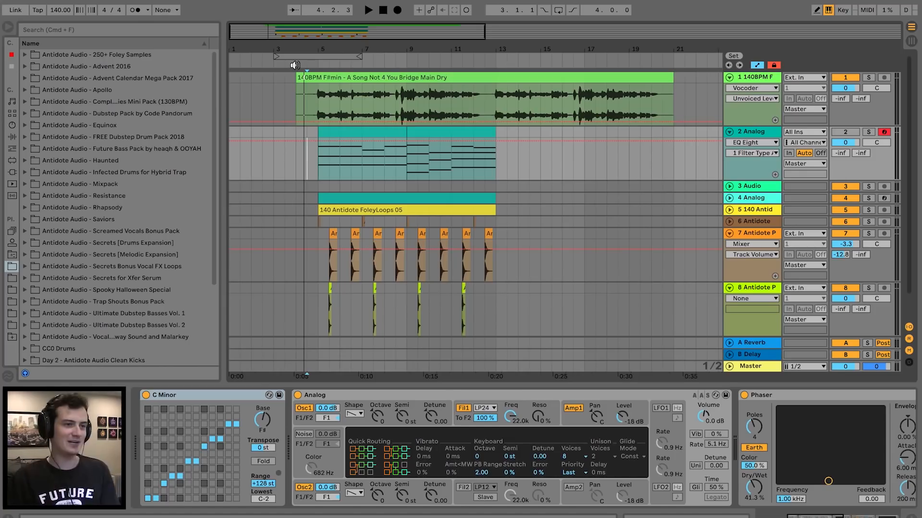
{"action": "left_click", "coordinate": [295, 65]}
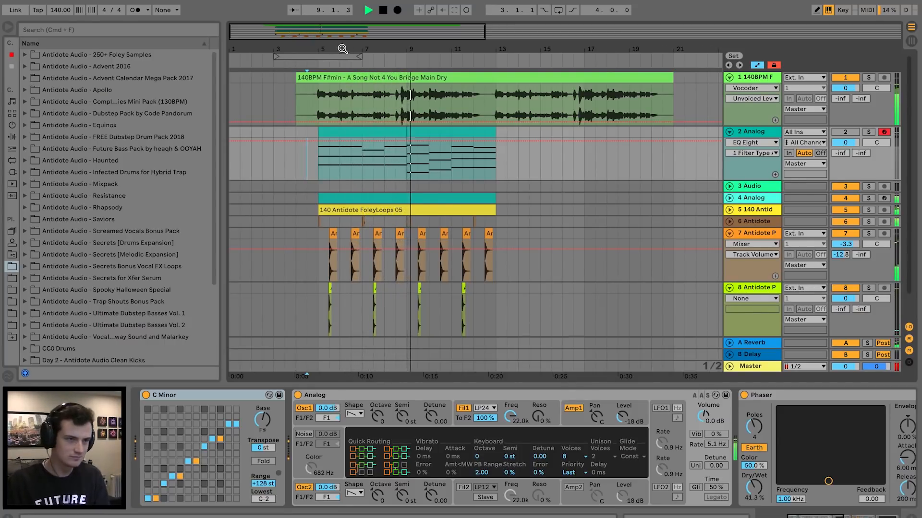
{"action": "left_click_drag", "start_coordinate": [370, 49], "coordinate": [369, 50]}
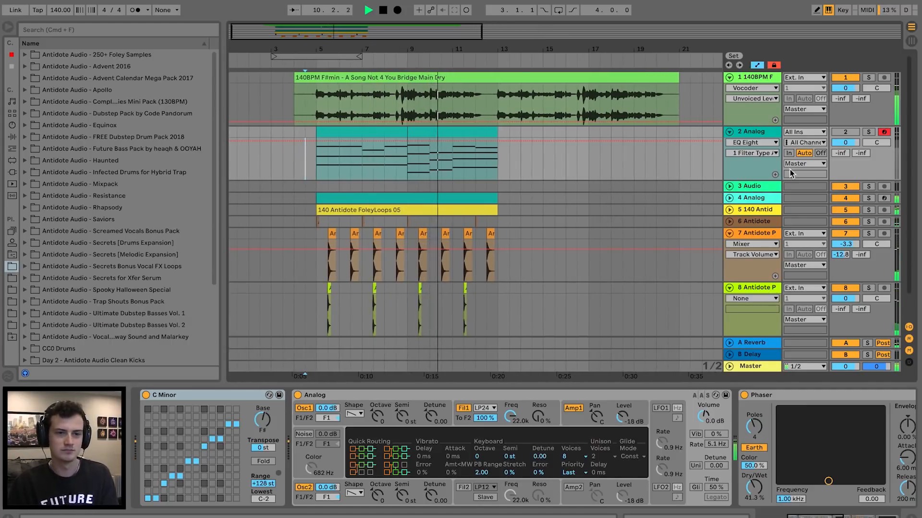
Fold tracks 7 and 8 and combine tracks 4 to 8 into one muted, collapsed group
{"action": "left_click", "coordinate": [729, 234]}
{"action": "left_click", "coordinate": [730, 248]}
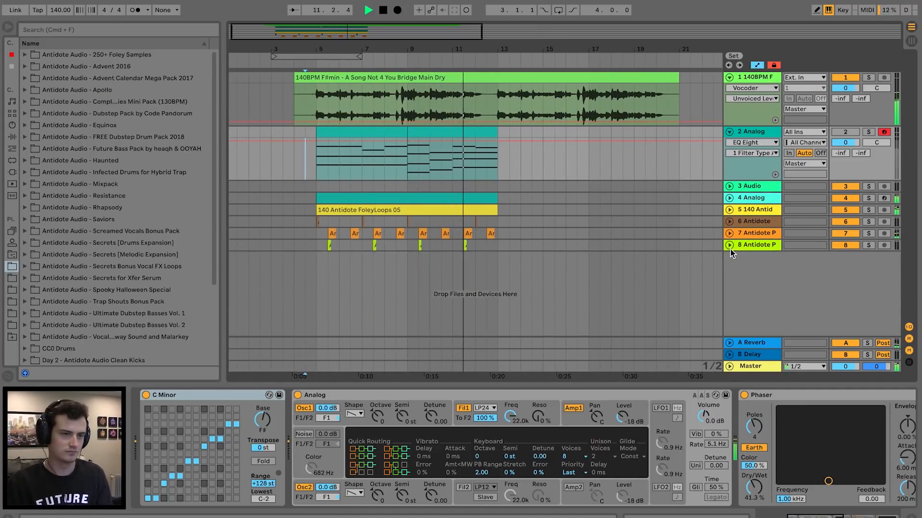
{"action": "left_click", "coordinate": [755, 198]}
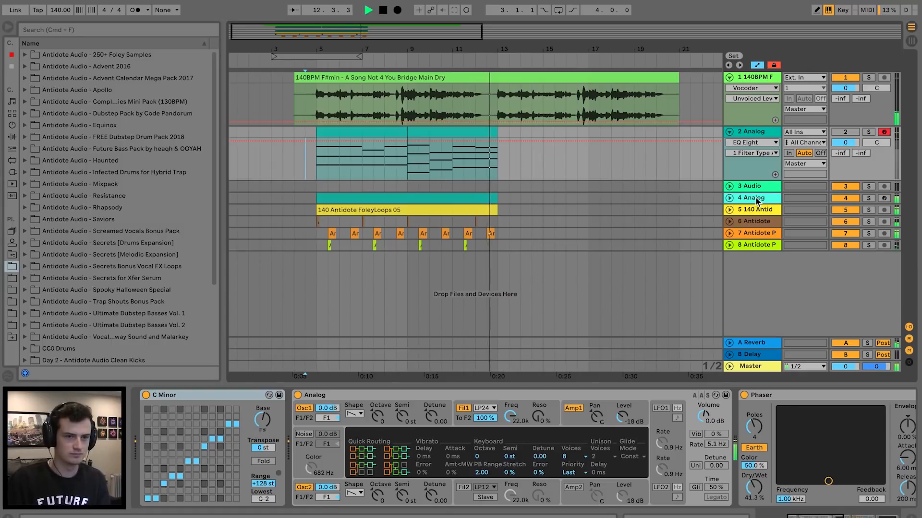
{"action": "key", "text": "super+g"}
{"action": "left_click", "coordinate": [868, 200]}
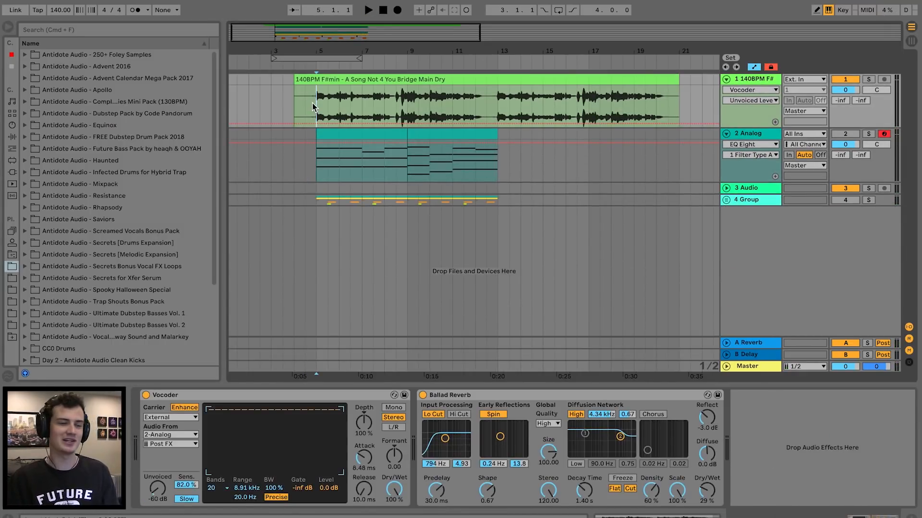
Play the vocoded vocal from bar 5 and show the Analog track's devices
{"action": "key", "text": "space"}
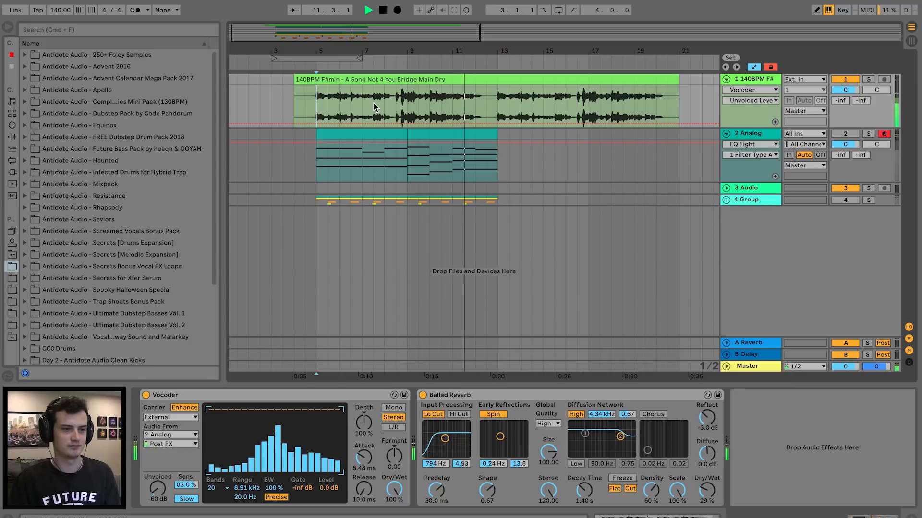
{"action": "left_click", "coordinate": [745, 135]}
{"action": "key", "text": "space"}
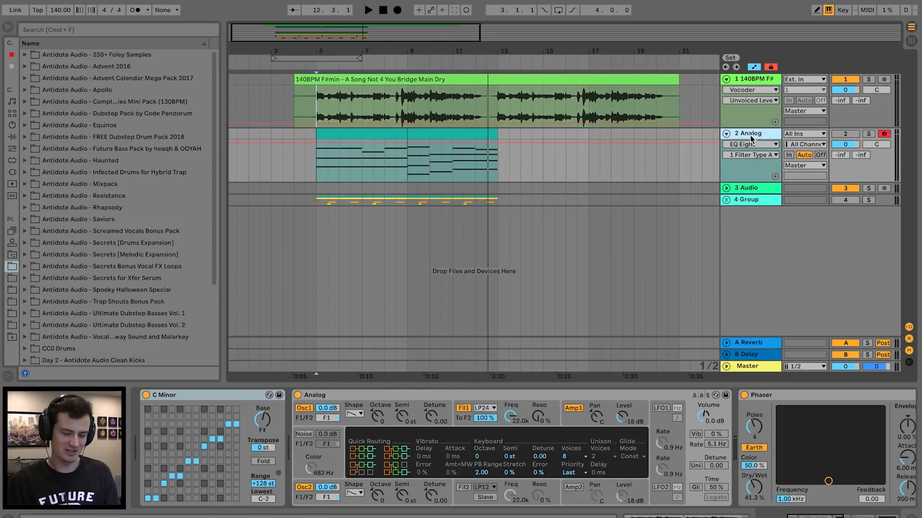
Insert a MIDI track below the Analog track and move both chord clips onto it
{"action": "key", "text": "super+shift+t"}
{"action": "left_click", "coordinate": [427, 138]}
{"action": "left_click", "coordinate": [365, 137], "text": "shift"}
{"action": "left_click_drag", "start_coordinate": [364, 138], "coordinate": [364, 190]}
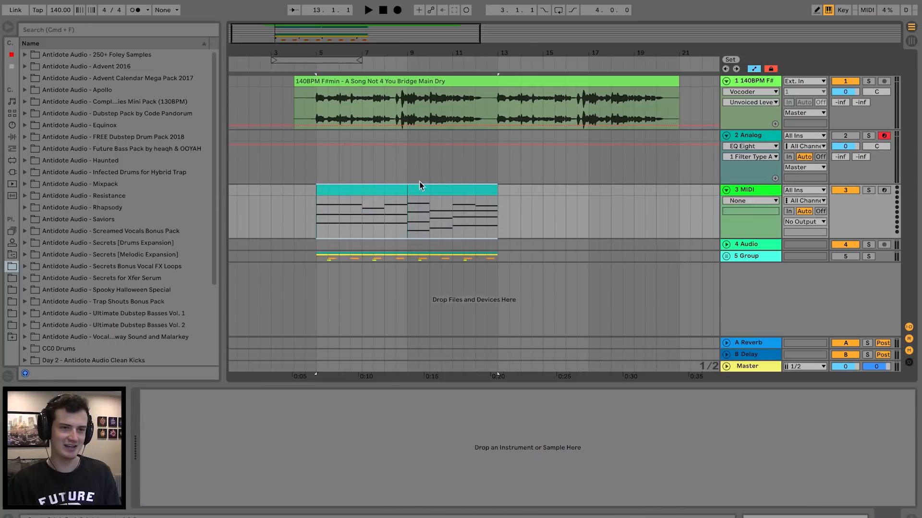
Delete the Analog track and remove the Vocoder and Ballad Reverb from the vocal track
{"action": "left_click", "coordinate": [751, 137]}
{"action": "key", "text": "Delete"}
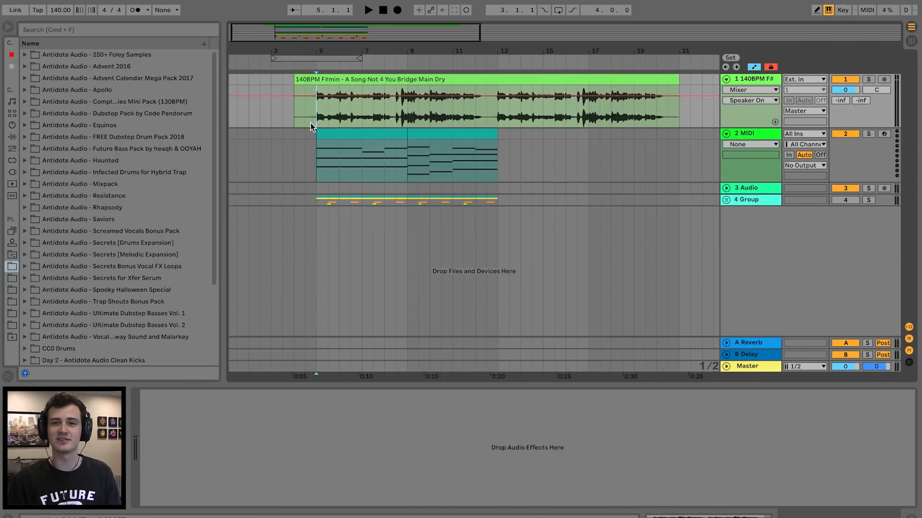
{"action": "left_click", "coordinate": [748, 80]}
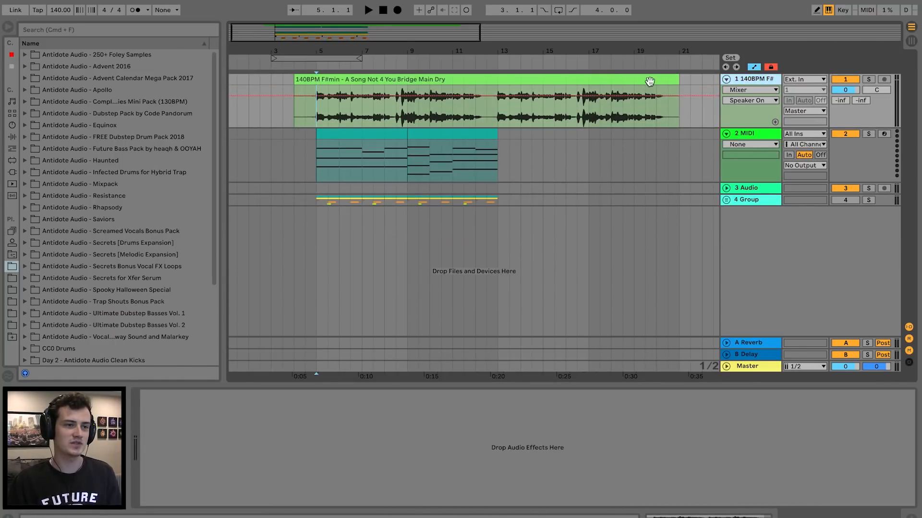
Play the dry vocal from bar 5 and locate its clip's source file in the Saviors sample folder
{"action": "key", "text": "space"}
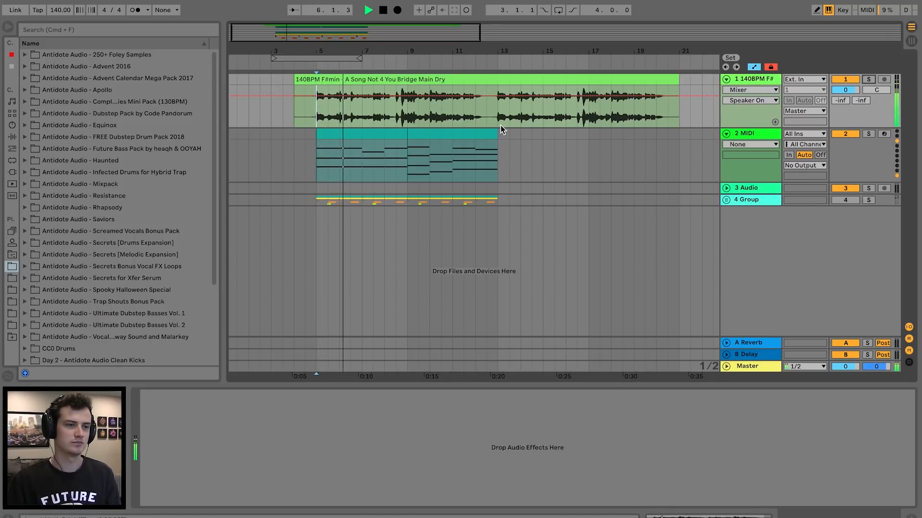
{"action": "scroll", "coordinate": [340, 75], "scroll_direction": "right", "scroll_amount": 1}
{"action": "double_click", "coordinate": [340, 77]}
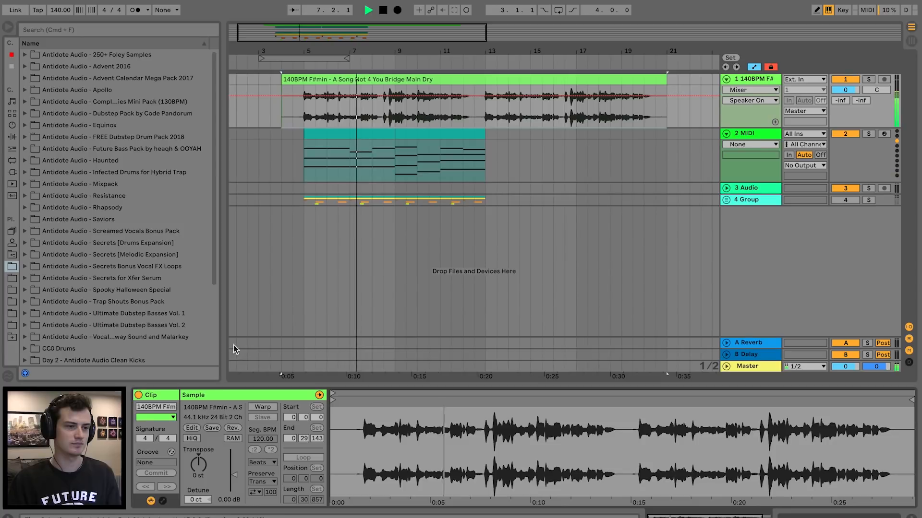
{"action": "left_click", "coordinate": [215, 408]}
{"action": "scroll", "coordinate": [168, 292], "scroll_direction": "down", "scroll_amount": 3}
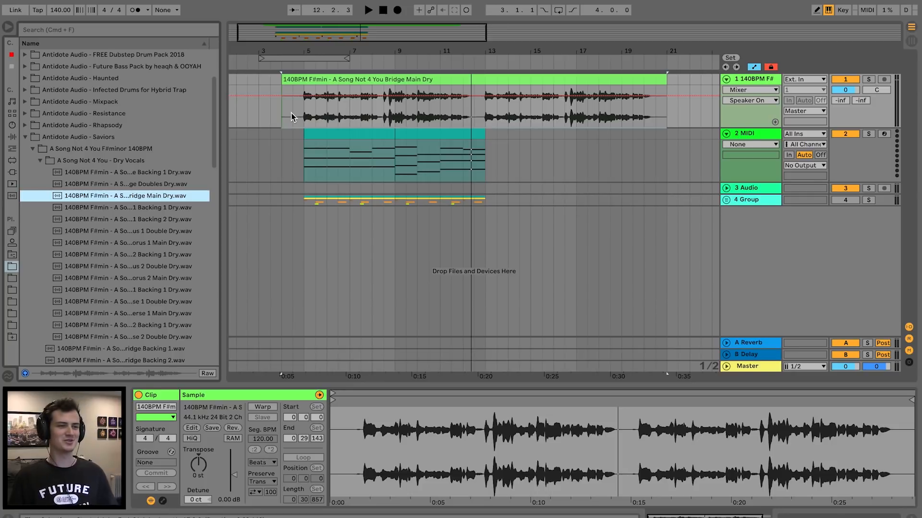
Return the playback position to bar 5 and find the Vocoder among the audio effects
{"action": "left_click", "coordinate": [300, 119]}
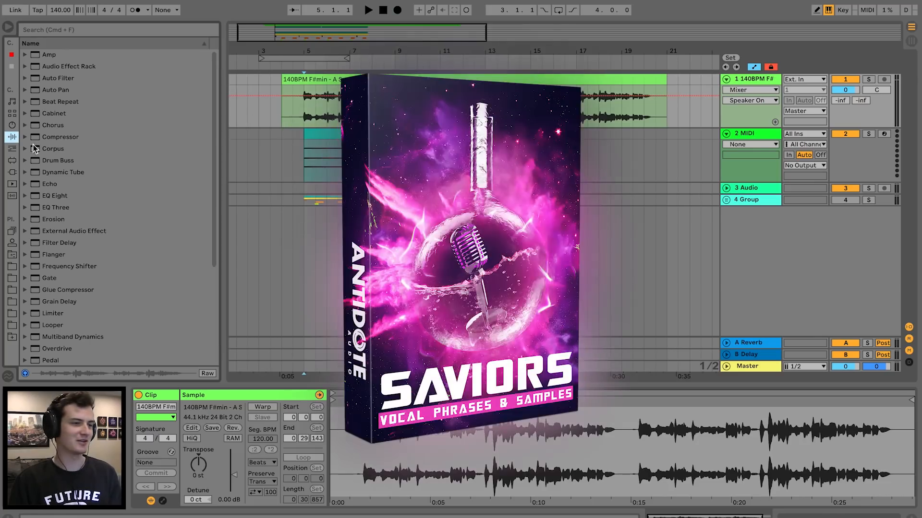
{"action": "scroll", "coordinate": [64, 185], "scroll_direction": "down", "scroll_amount": 4}
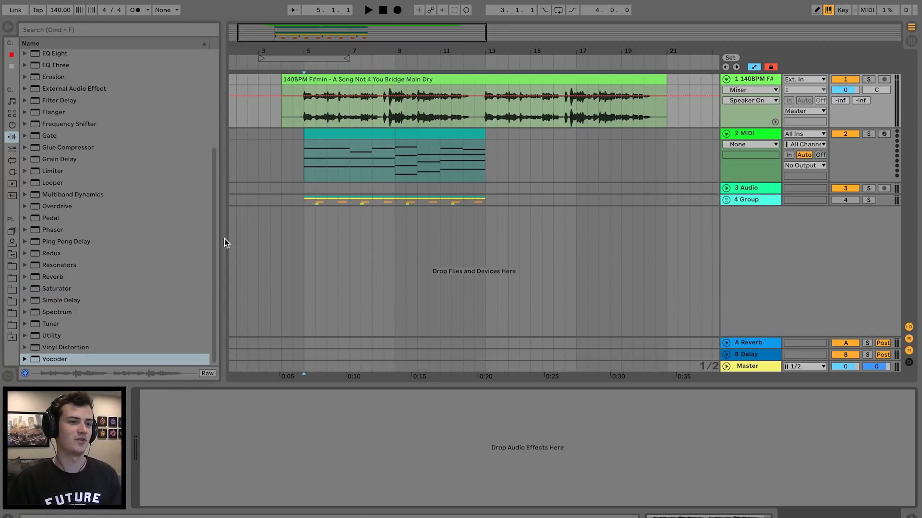
Insert a MIDI track below the vocal track and load the Analog instrument on it
{"action": "left_click", "coordinate": [754, 83]}
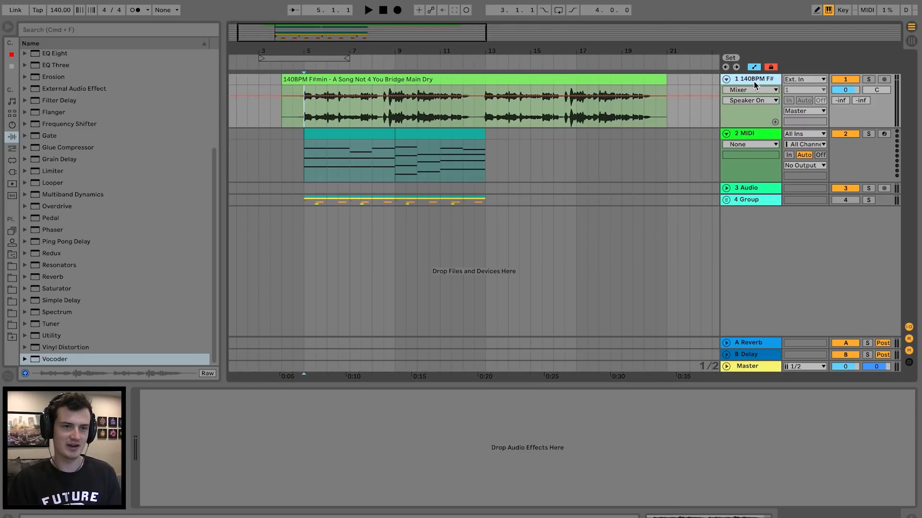
{"action": "key", "text": "super+shift+t"}
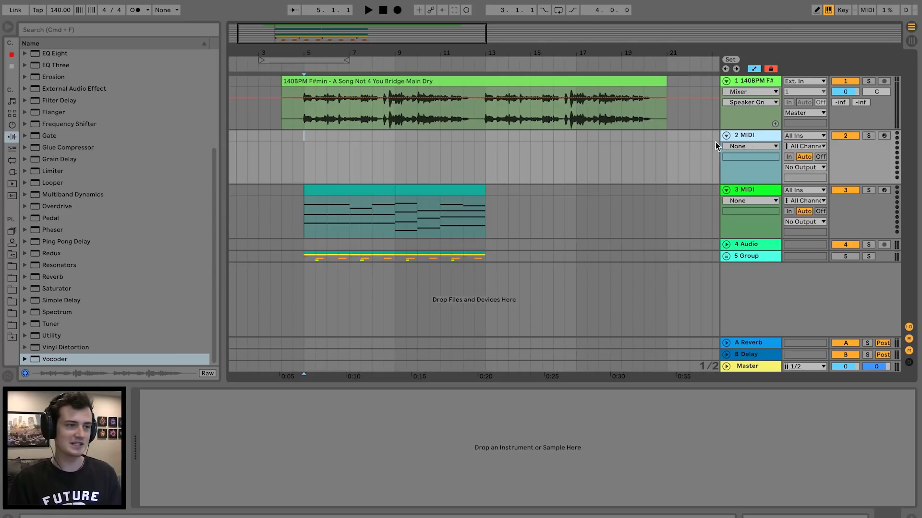
{"action": "left_click", "coordinate": [13, 125]}
{"action": "left_click_drag", "start_coordinate": [54, 56], "coordinate": [477, 160]}
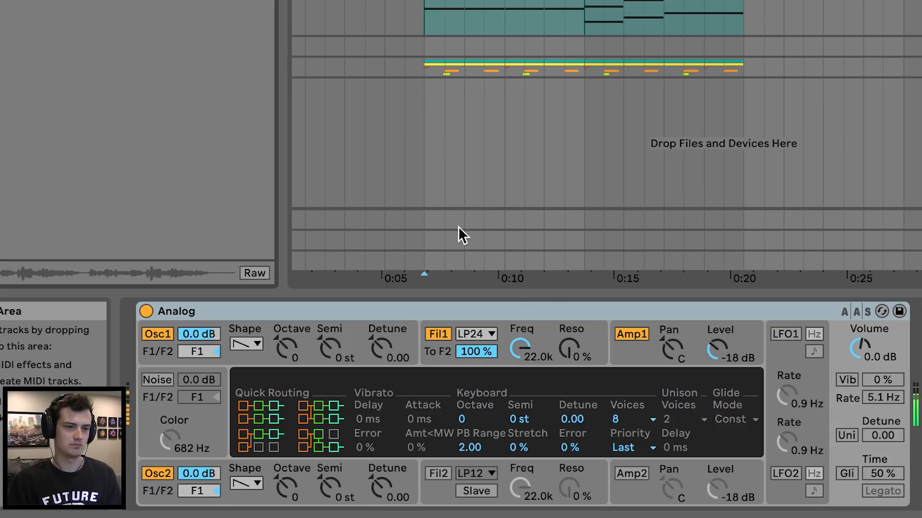
Set Analog's Amp1 envelope to a sustain of 1.00 and a release of 5 ms
{"action": "left_click", "coordinate": [641, 348]}
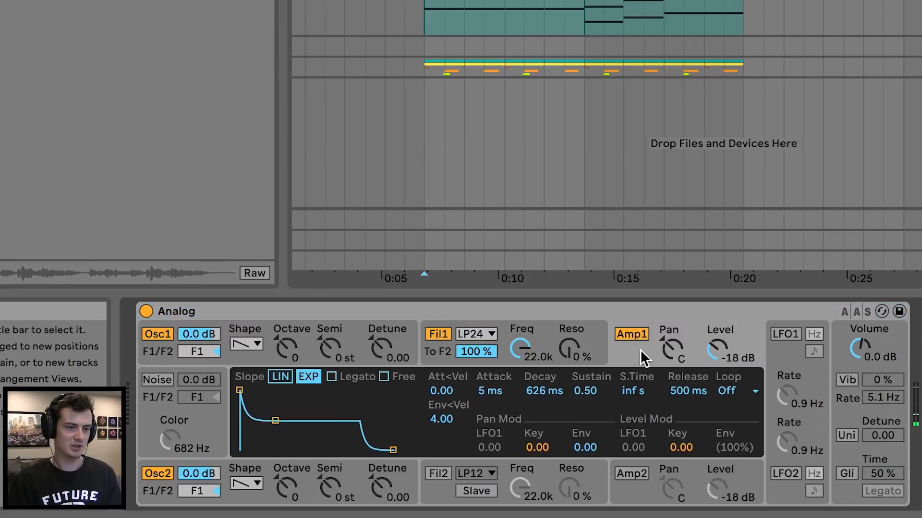
{"action": "left_click_drag", "start_coordinate": [270, 419], "coordinate": [273, 390]}
{"action": "left_click_drag", "start_coordinate": [395, 448], "coordinate": [360, 450]}
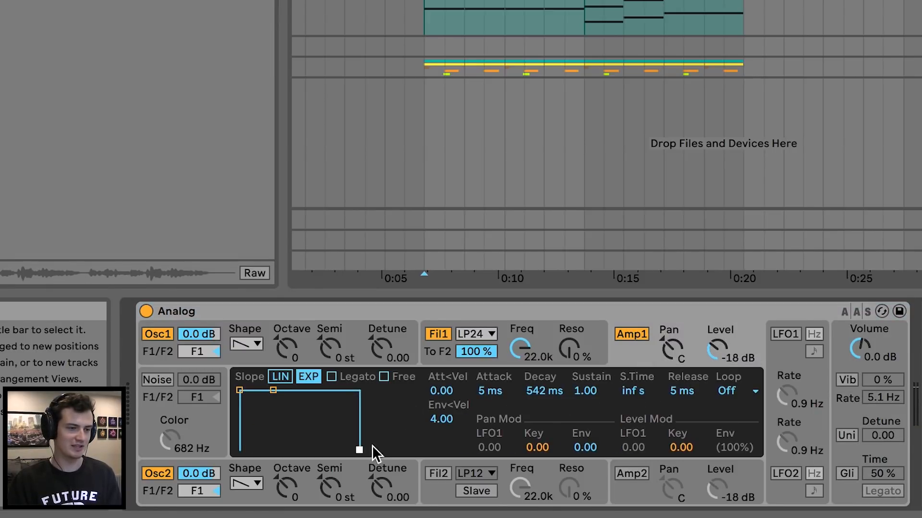
Detune Analog's Osc1 to 0.01 and Osc2 to -0.01
{"action": "left_click", "coordinate": [382, 349]}
{"action": "left_click_drag", "start_coordinate": [382, 489], "coordinate": [382, 492]}
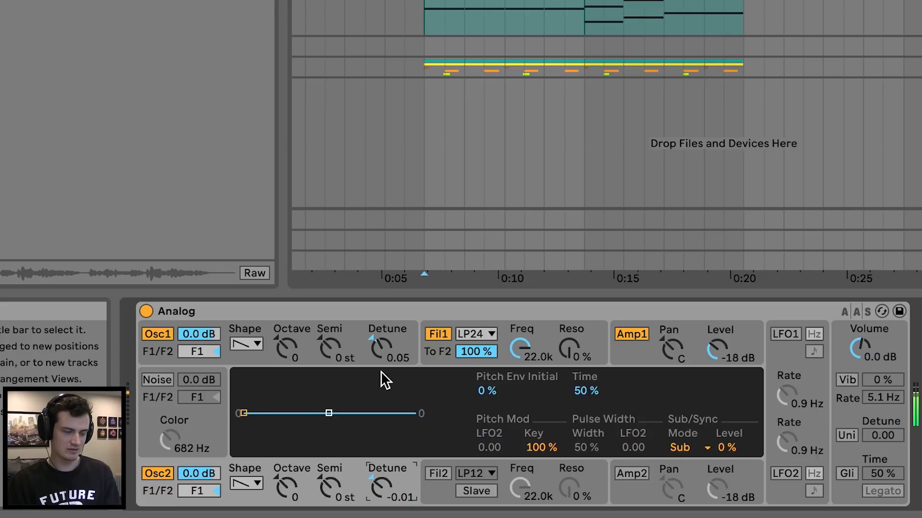
{"action": "left_click", "coordinate": [382, 349]}
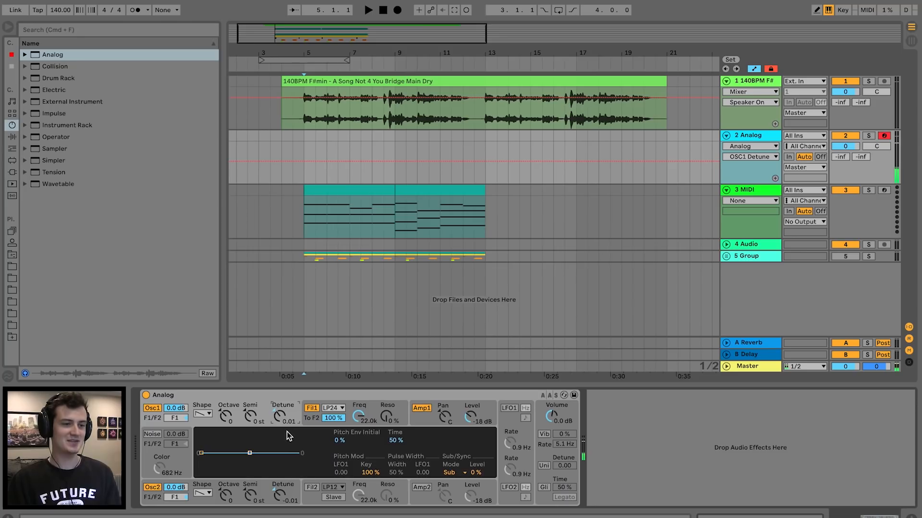
Change Osc1's shape to a rectangle wave and Osc2's shape to a sine wave
{"action": "left_click", "coordinate": [245, 343]}
{"action": "left_click", "coordinate": [200, 441]}
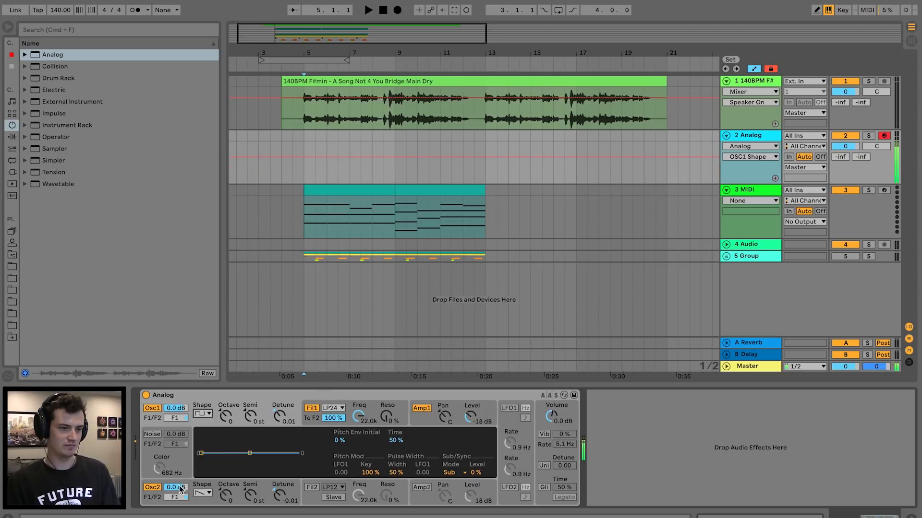
{"action": "left_click", "coordinate": [202, 493]}
{"action": "left_click", "coordinate": [206, 502]}
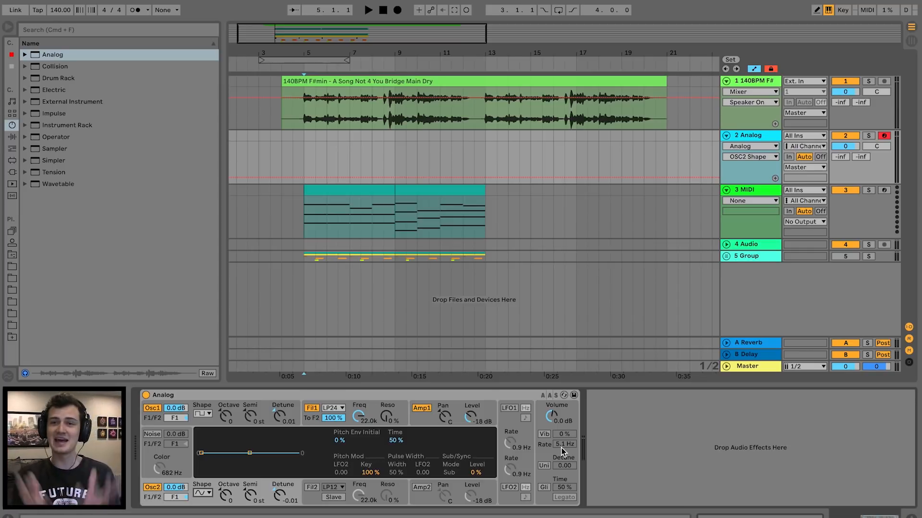
Create a four-bar MIDI clip at bar 5 on the soloed Analog track, with a one-bar note at its start
{"action": "left_click", "coordinate": [751, 85]}
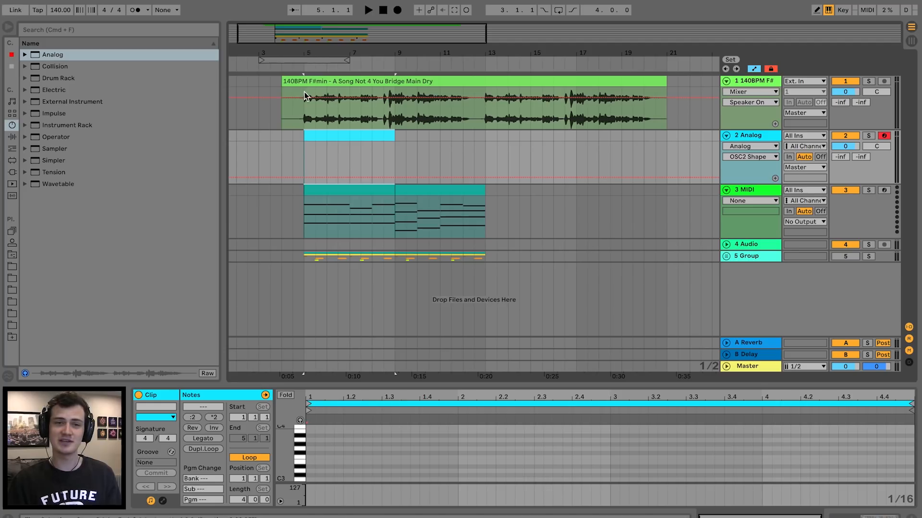
{"action": "left_click_drag", "start_coordinate": [301, 56], "coordinate": [303, 79]}
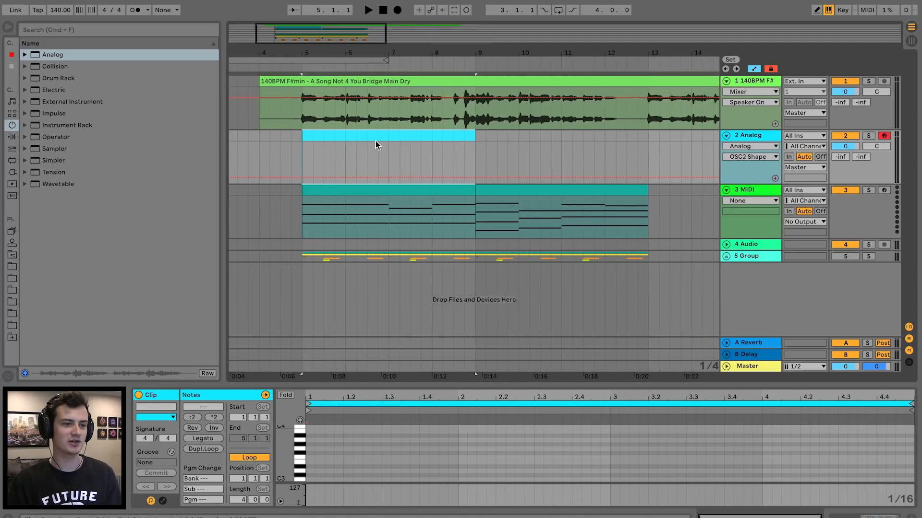
{"action": "left_click_drag", "start_coordinate": [546, 384], "coordinate": [553, 302]}
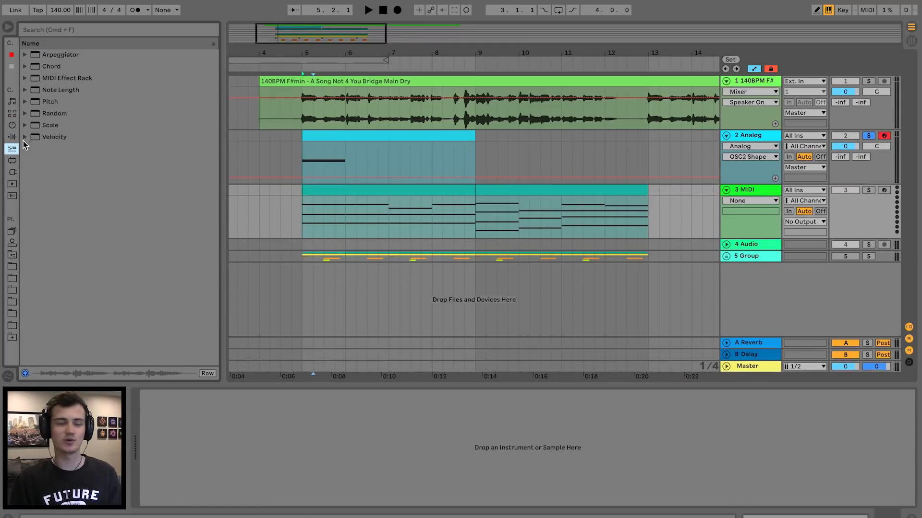
Add the C Minor scale preset before Analog and set its base to F#
{"action": "left_click_drag", "start_coordinate": [32, 126], "coordinate": [93, 133]}
{"action": "left_click", "coordinate": [25, 125]}
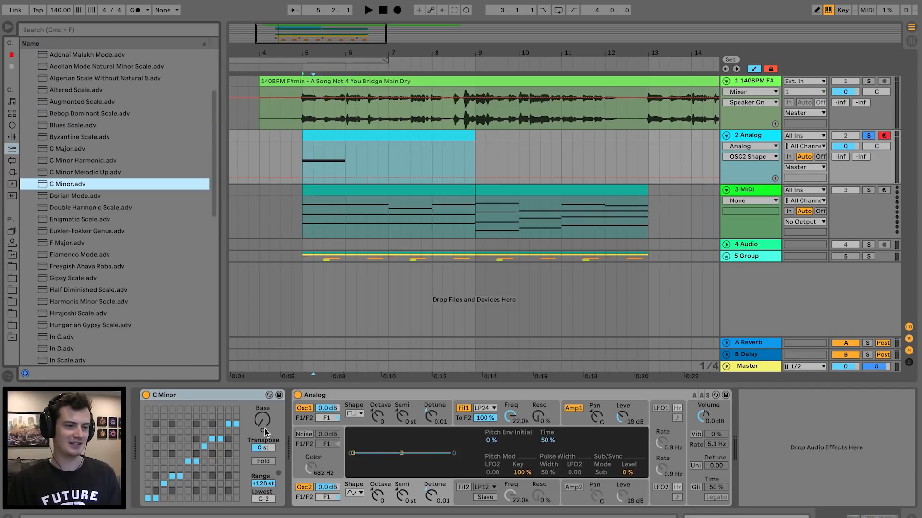
{"action": "left_click_drag", "start_coordinate": [264, 430], "coordinate": [264, 413]}
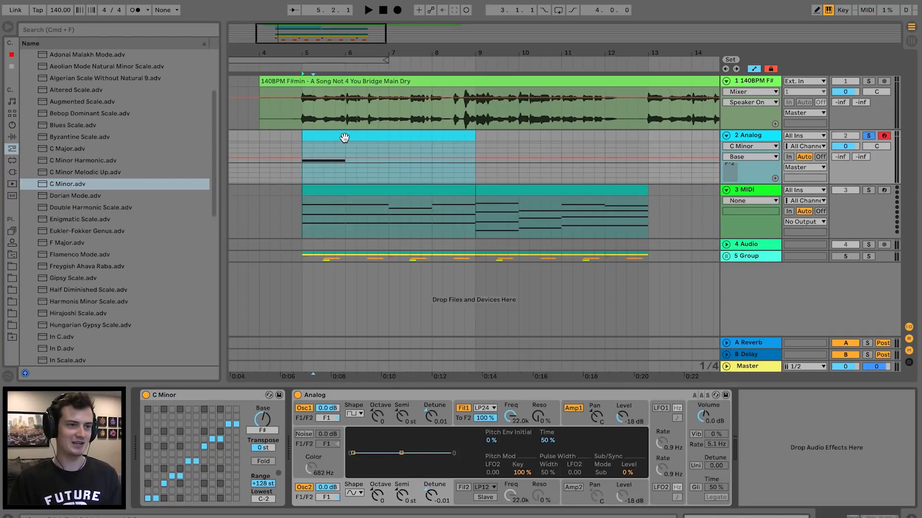
Write a descending bass line of one-bar notes F#2, E2, D2 and C#2 in the Analog clip
{"action": "double_click", "coordinate": [342, 139]}
{"action": "left_click", "coordinate": [458, 399]}
{"action": "double_click", "coordinate": [460, 397]}
{"action": "left_click_drag", "start_coordinate": [465, 397], "coordinate": [762, 440]}
{"action": "key", "text": "space"}
{"action": "double_click", "coordinate": [615, 439]}
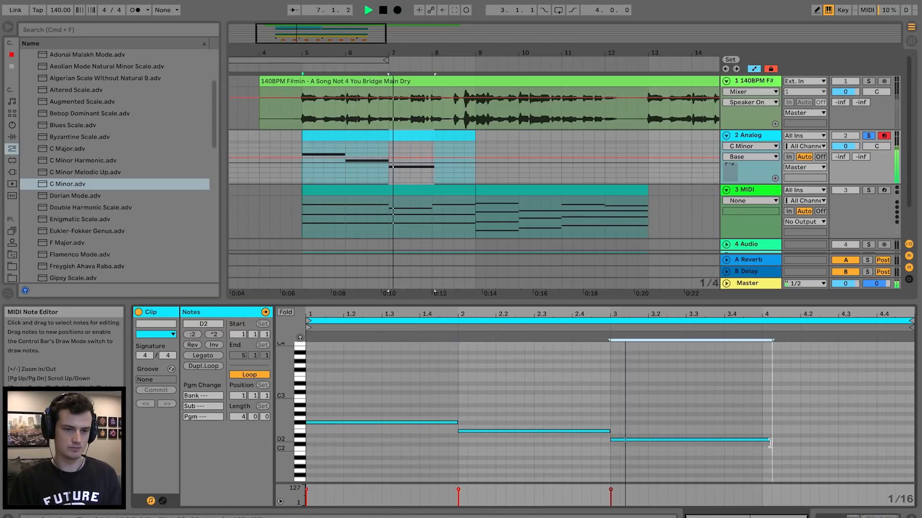
{"action": "double_click", "coordinate": [766, 445]}
Stack copies of the bass line a fifth and an octave higher, starting on C#3 and F#3, and audition the chords
{"action": "left_click_drag", "start_coordinate": [408, 423], "coordinate": [403, 377]}
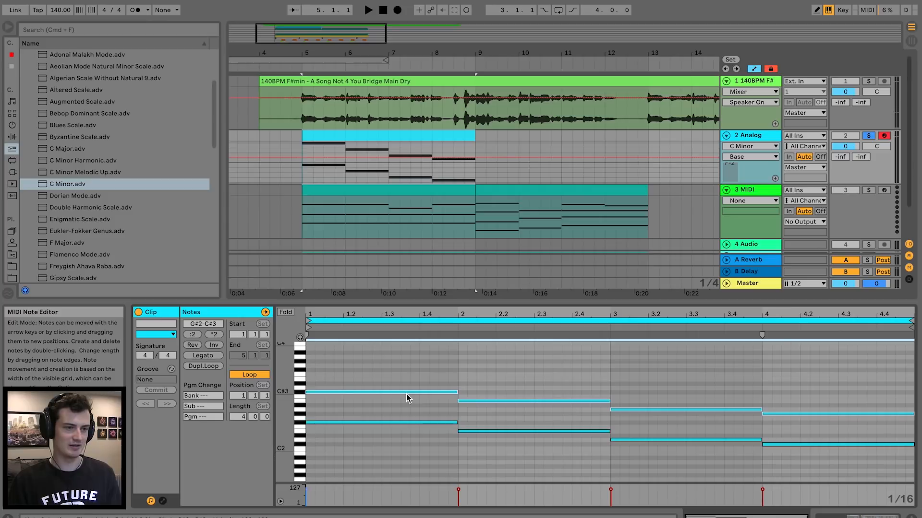
{"action": "key", "text": "space"}
{"action": "key", "text": "space"}
{"action": "key", "text": "space"}
{"action": "key", "text": "super+z"}
{"action": "key", "text": "space"}
{"action": "key", "text": "space"}
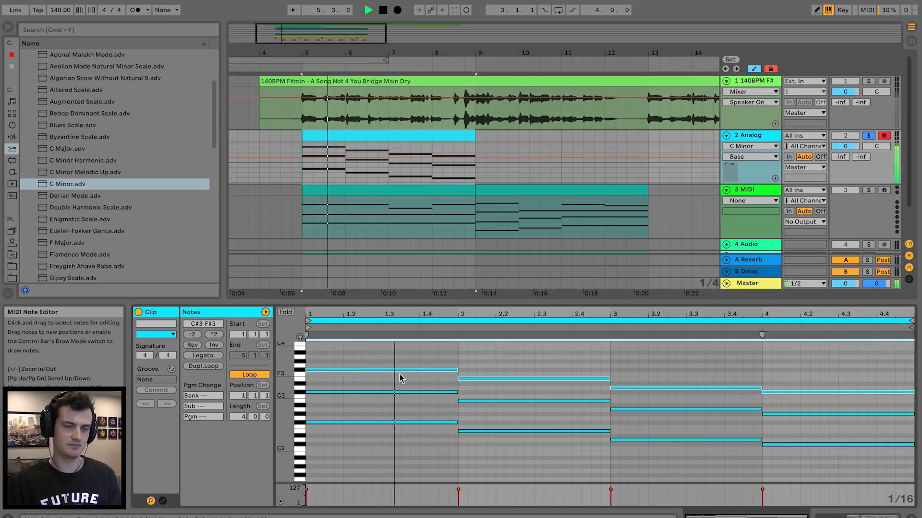
Stop playback with the Analog track unsoloed and muted, and select the vocal track
{"action": "left_click", "coordinate": [754, 138]}
{"action": "key", "text": "space"}
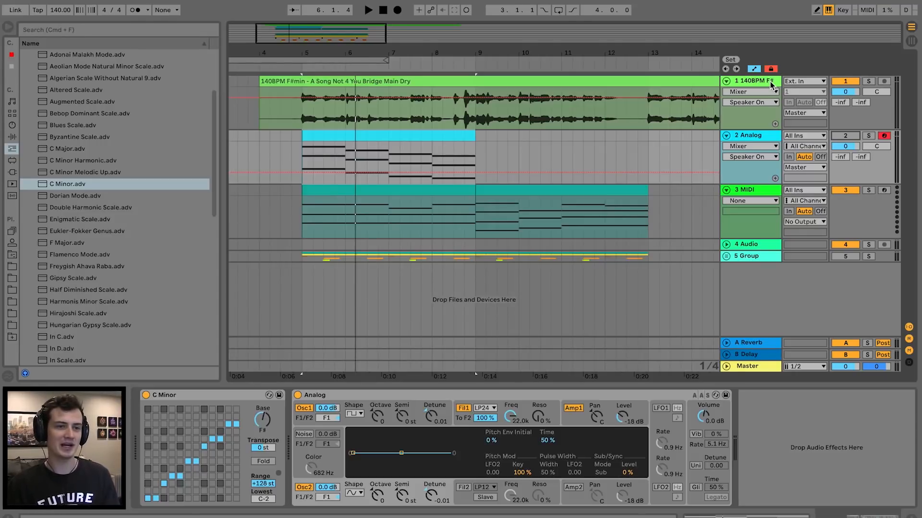
{"action": "left_click", "coordinate": [772, 85]}
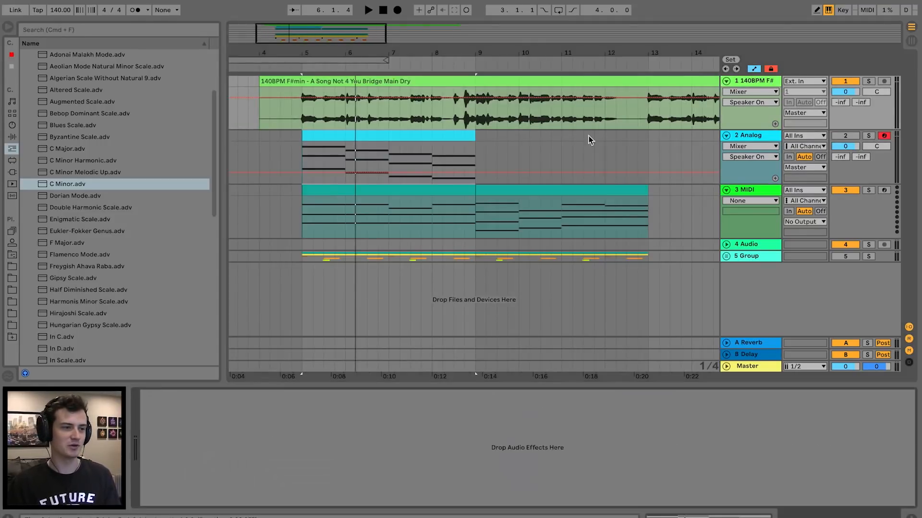
Add a Vocoder audio effect to the vocal track and audition the track soloed with the default noise carrier
{"action": "left_click", "coordinate": [12, 137]}
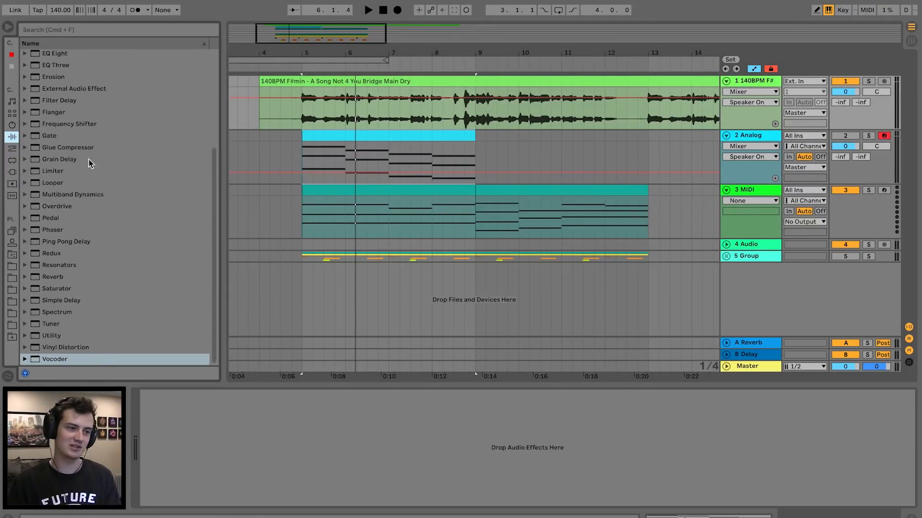
{"action": "left_click_drag", "start_coordinate": [53, 361], "coordinate": [286, 190]}
{"action": "left_click_drag", "start_coordinate": [301, 114], "coordinate": [302, 115]}
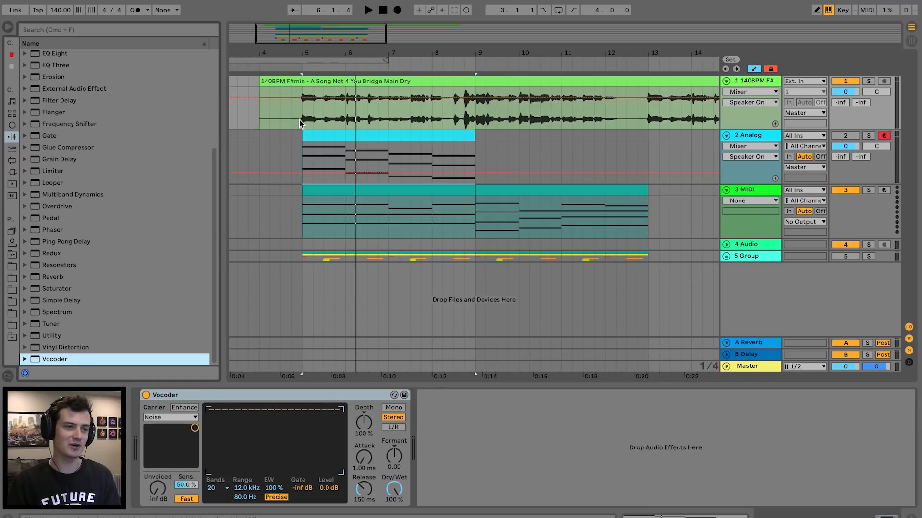
{"action": "left_click", "coordinate": [869, 82]}
{"action": "key", "text": "space"}
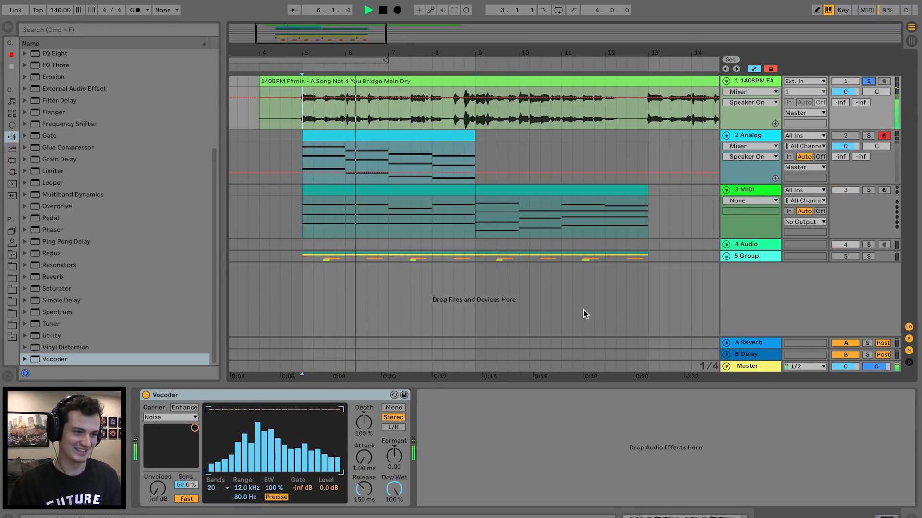
{"action": "key", "text": "space"}
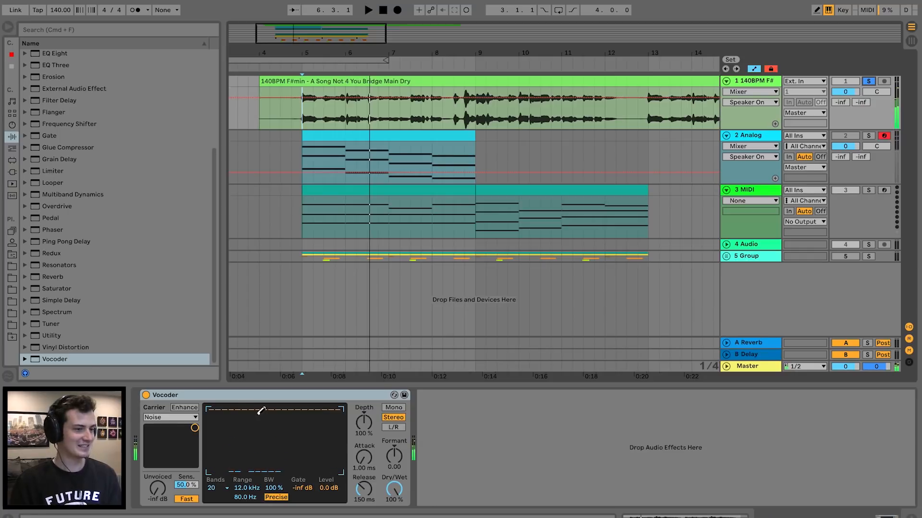
Set the Vocoder's carrier to External and take its audio from the 2-Analog track
{"action": "left_click", "coordinate": [178, 417]}
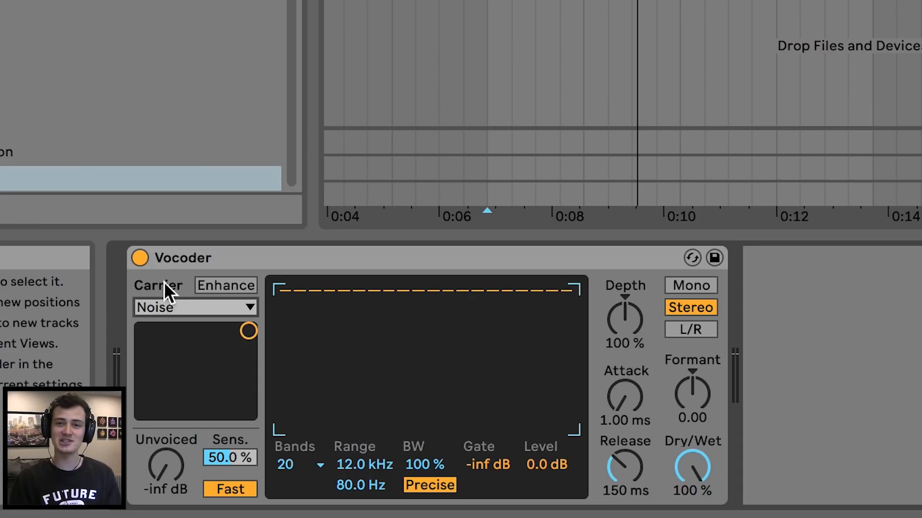
{"action": "left_click", "coordinate": [171, 307]}
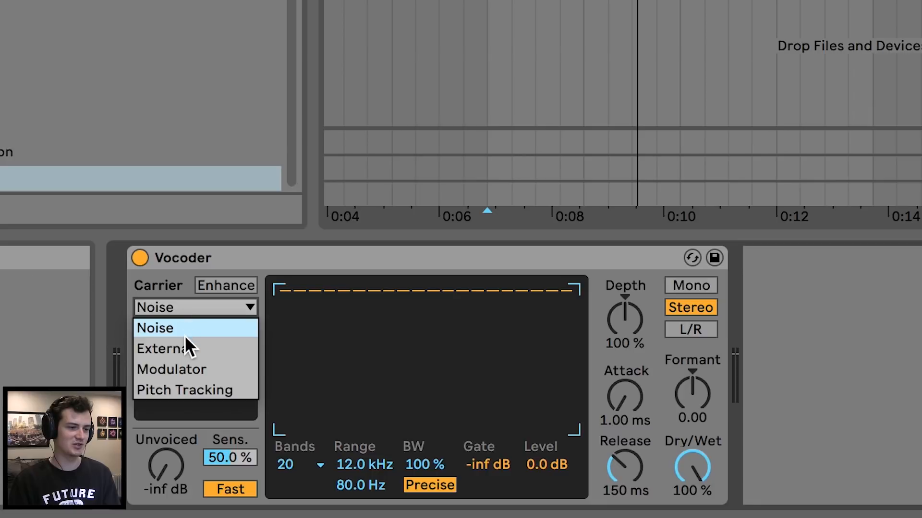
{"action": "left_click", "coordinate": [200, 347]}
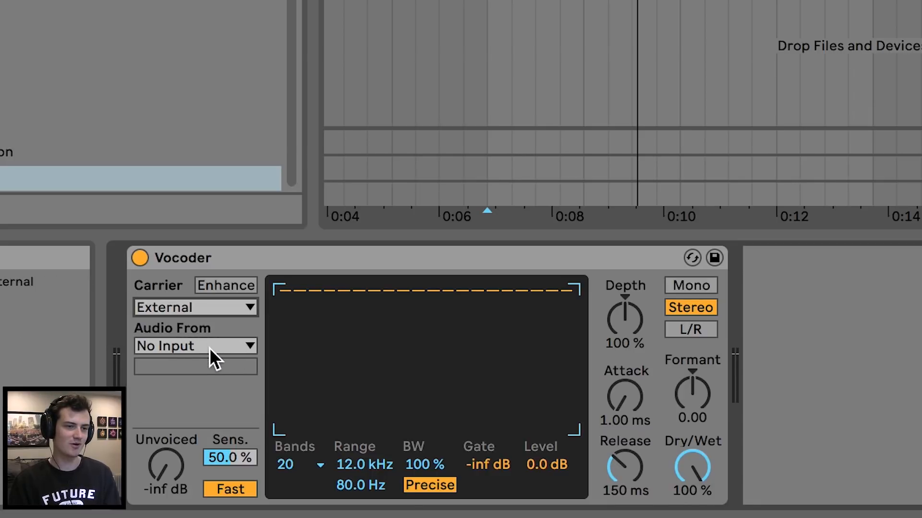
{"action": "left_click", "coordinate": [209, 347]}
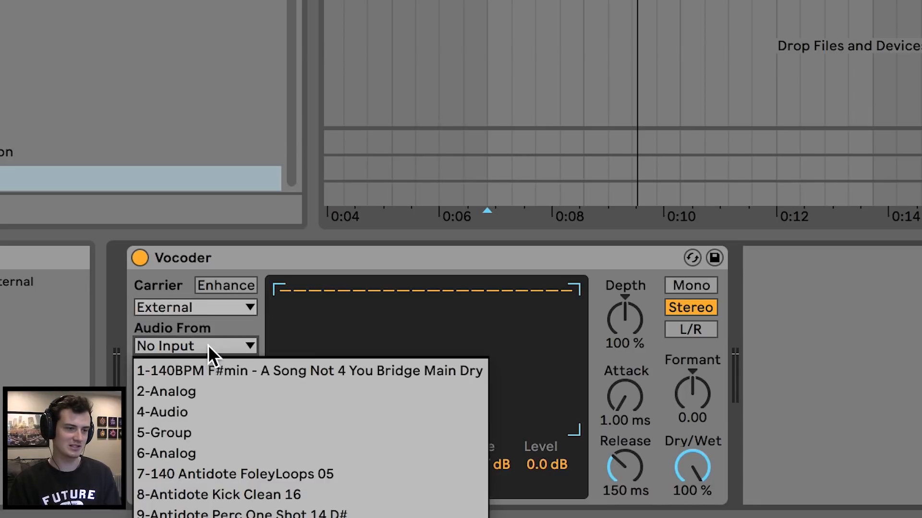
{"action": "left_click", "coordinate": [215, 392]}
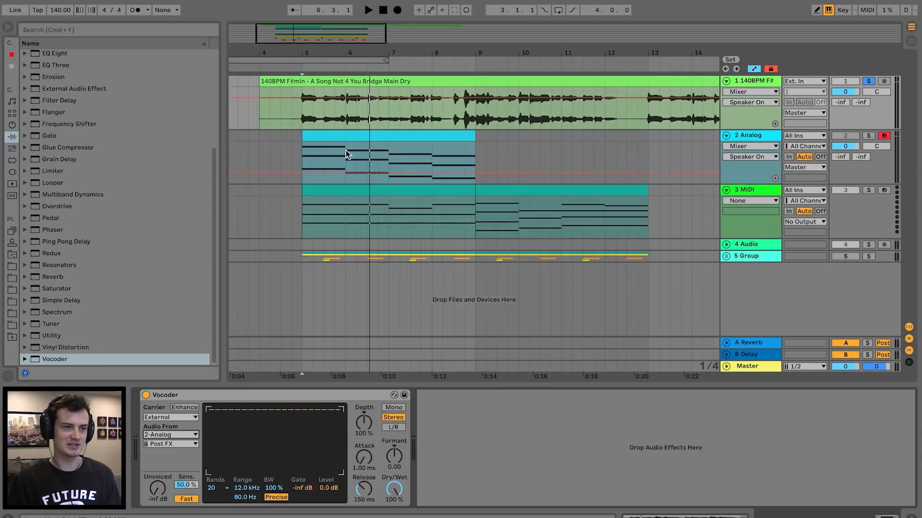
Play the vocoded vocal from bar 5 to hear it following the Analog chords
{"action": "left_click", "coordinate": [308, 138]}
{"action": "left_click", "coordinate": [868, 135]}
{"action": "key", "text": "space"}
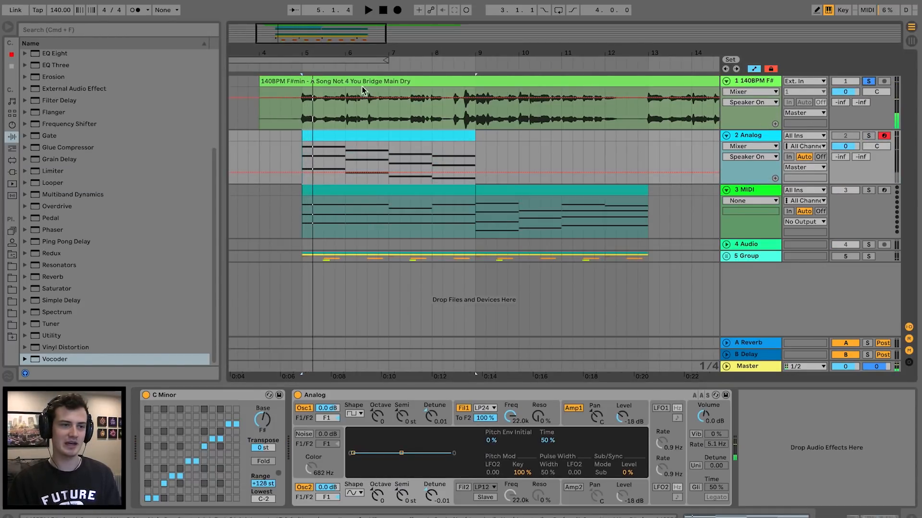
{"action": "left_click_drag", "start_coordinate": [307, 123], "coordinate": [718, 98]}
{"action": "key", "text": "space"}
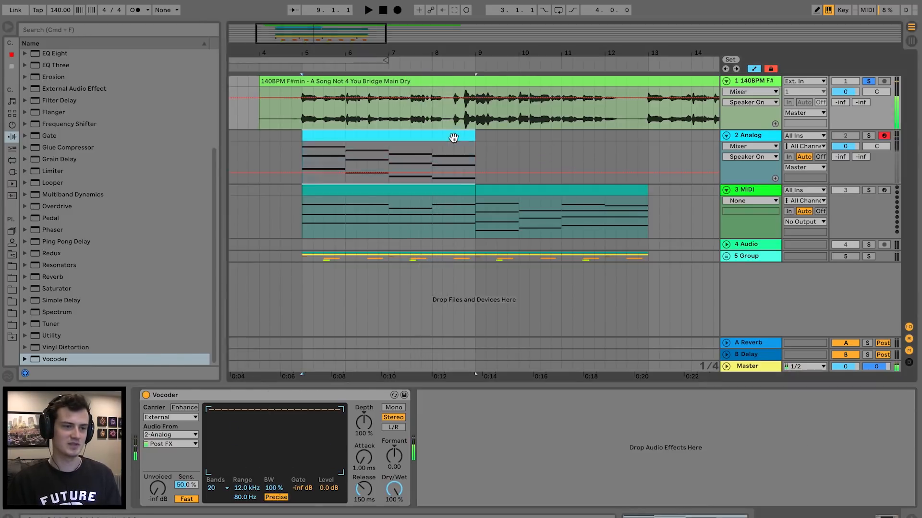
Delete all notes from the Analog clip and play single low notes live into the vocoder during playback
{"action": "double_click", "coordinate": [453, 138]}
{"action": "key", "text": "super+a"}
{"action": "key", "text": "Delete"}
{"action": "left_click", "coordinate": [323, 138]}
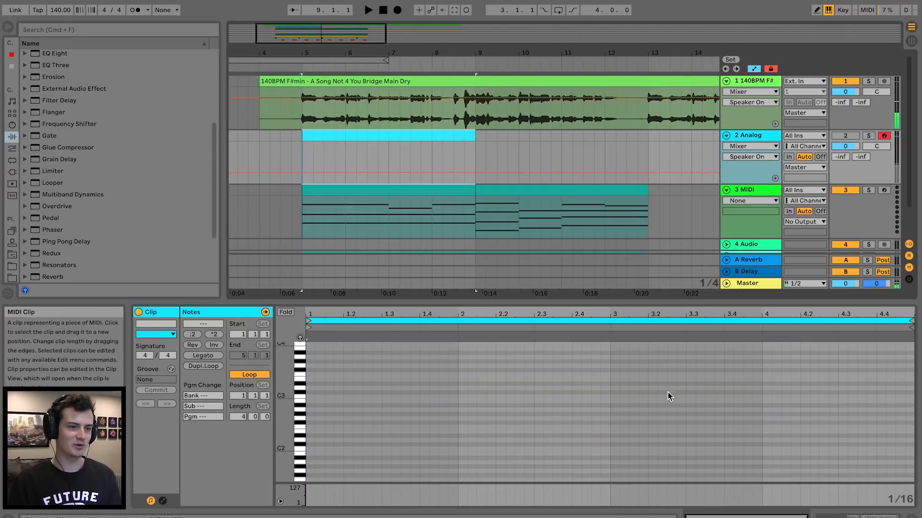
{"action": "key", "text": "space"}
{"action": "scroll", "coordinate": [413, 418], "scroll_direction": "down", "scroll_amount": 5}
{"action": "key", "text": "t"}
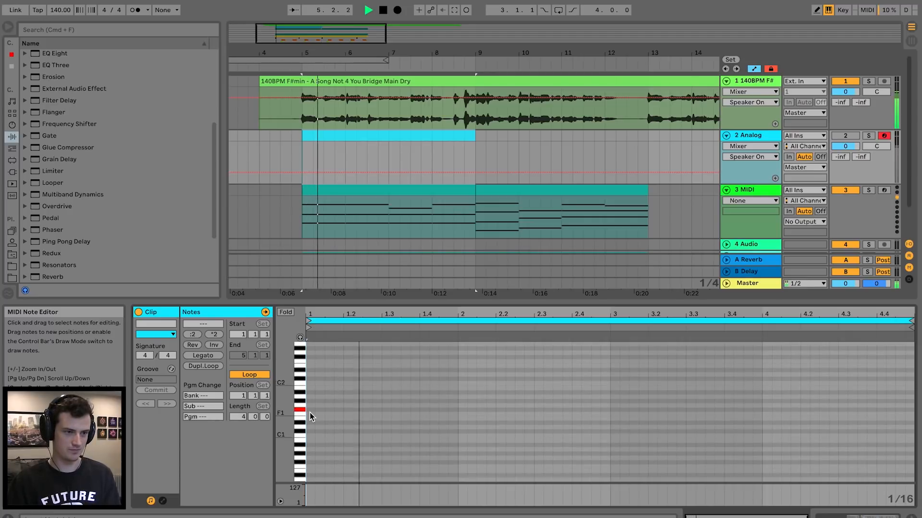
{"action": "key", "text": "z"}
{"action": "key", "text": "t"}
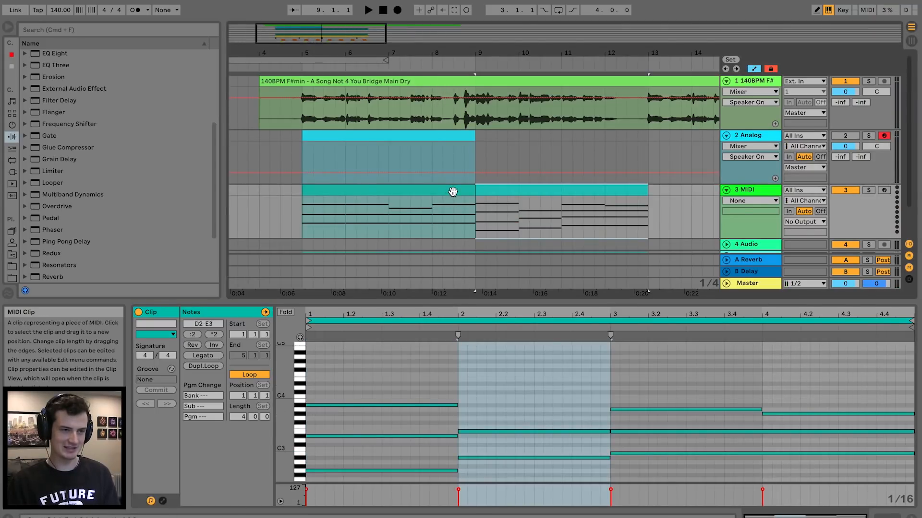
Move both chord clips from the MIDI track onto the Analog track, fold the MIDI track and play the result
{"action": "left_click", "coordinate": [512, 191], "text": "shift"}
{"action": "left_click_drag", "start_coordinate": [517, 192], "coordinate": [519, 169]}
{"action": "left_click", "coordinate": [727, 190]}
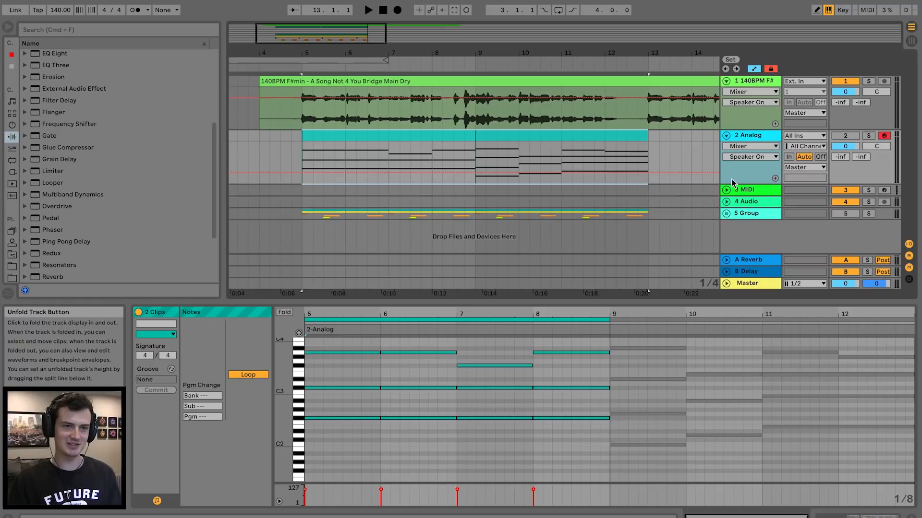
{"action": "left_click", "coordinate": [709, 160]}
{"action": "key", "text": "space"}
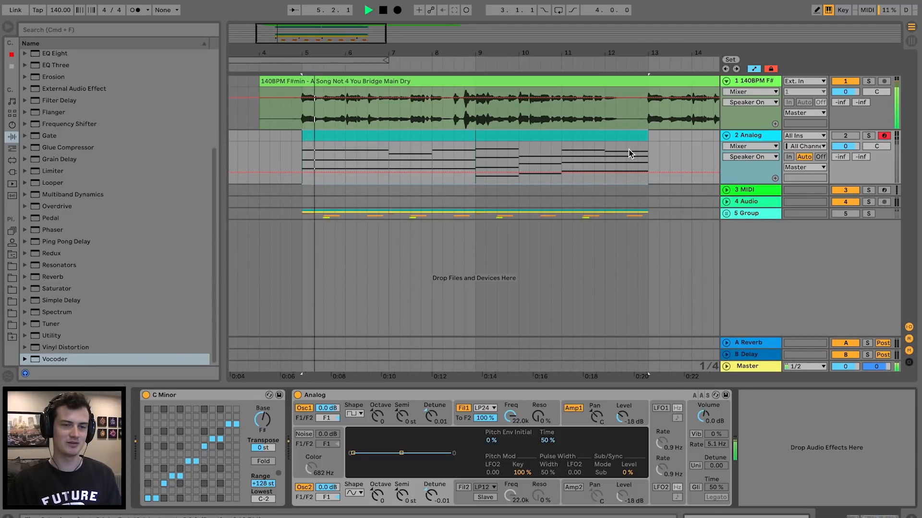
Select bars 5 to 9 of the vocal and audition them with the Vocoder set to 40 bands
{"action": "left_click", "coordinate": [768, 80]}
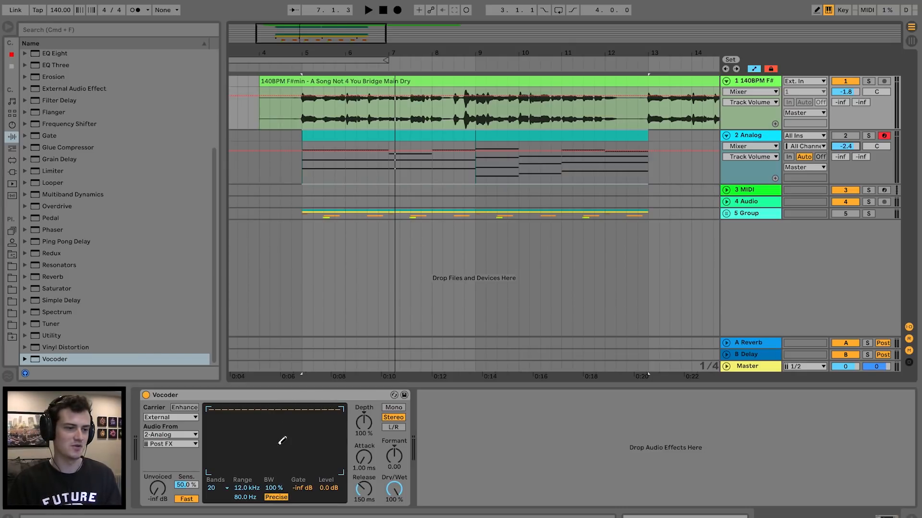
{"action": "left_click_drag", "start_coordinate": [293, 112], "coordinate": [478, 116]}
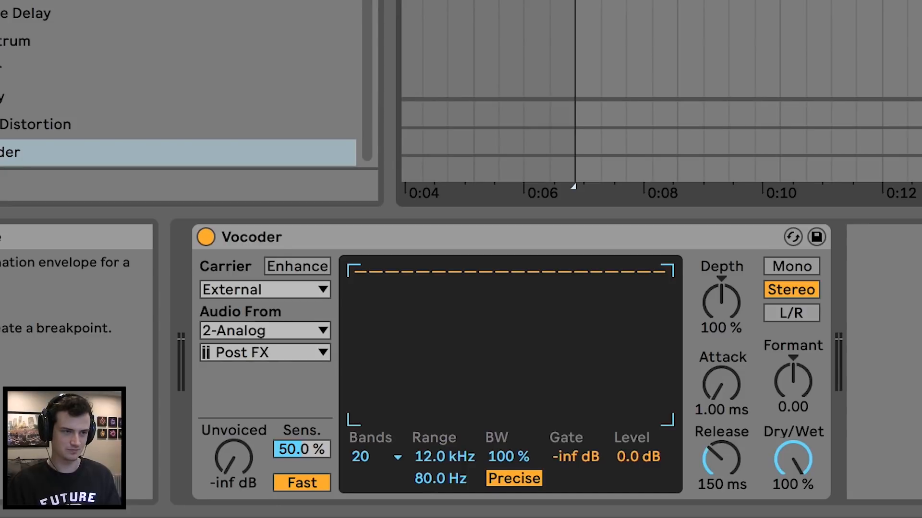
{"action": "key", "text": "space"}
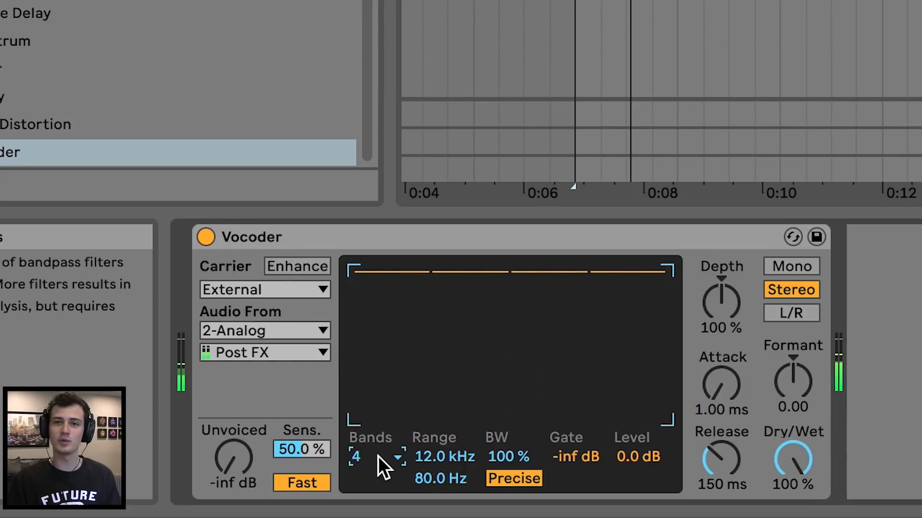
{"action": "left_click", "coordinate": [378, 457]}
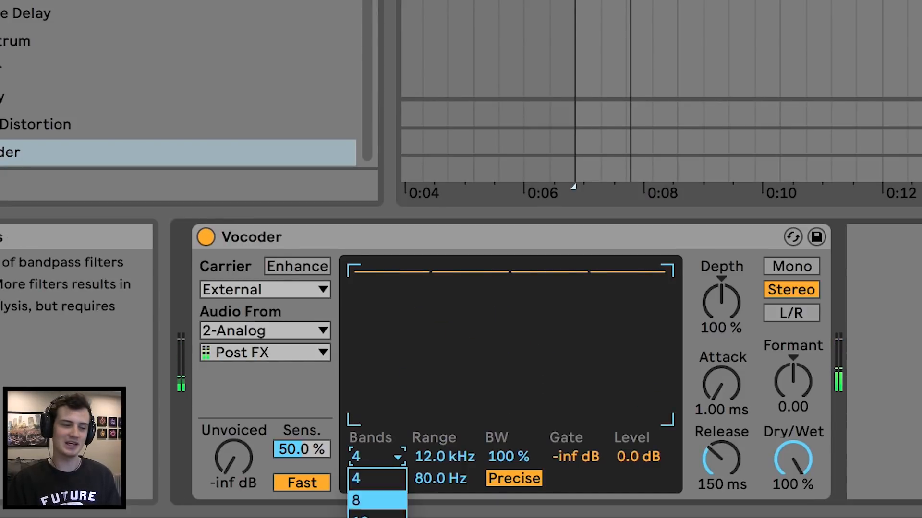
{"action": "left_click", "coordinate": [377, 517]}
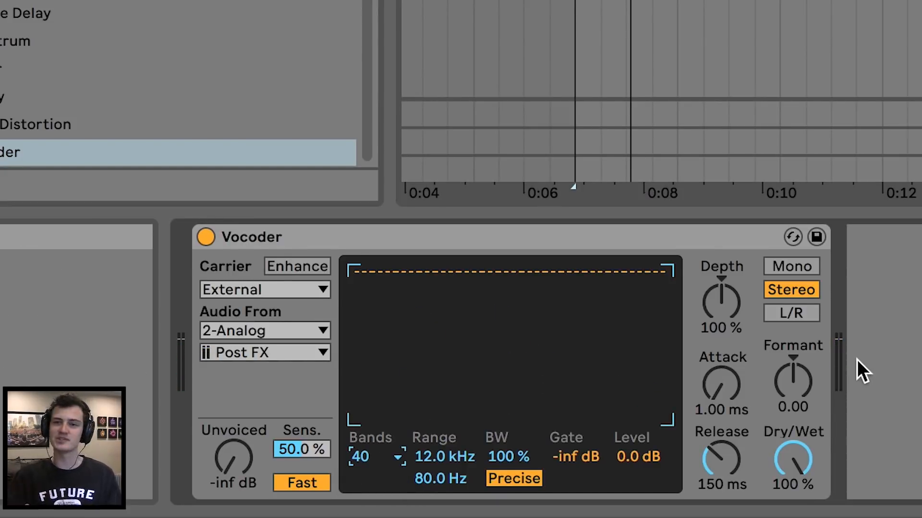
{"action": "key", "text": "space"}
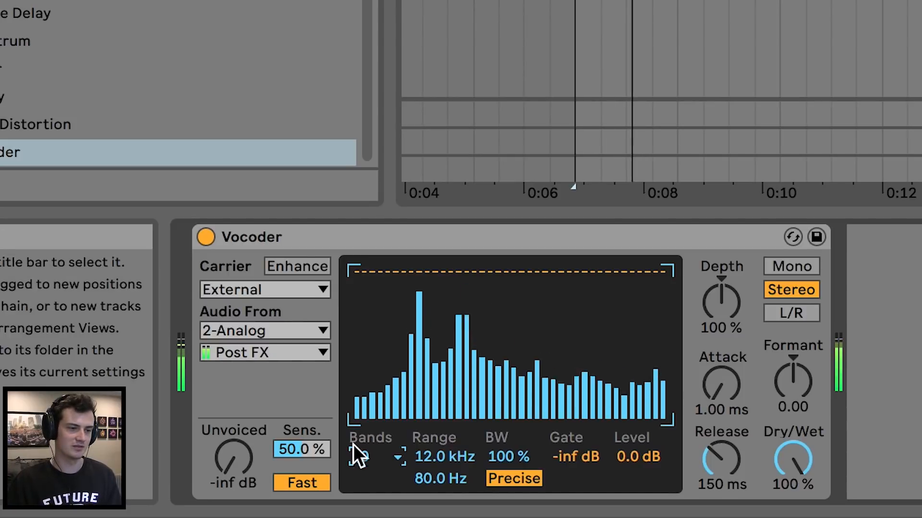
Try the Vocoder with 4 bands during playback and settle on 32 bands
{"action": "left_click", "coordinate": [372, 454]}
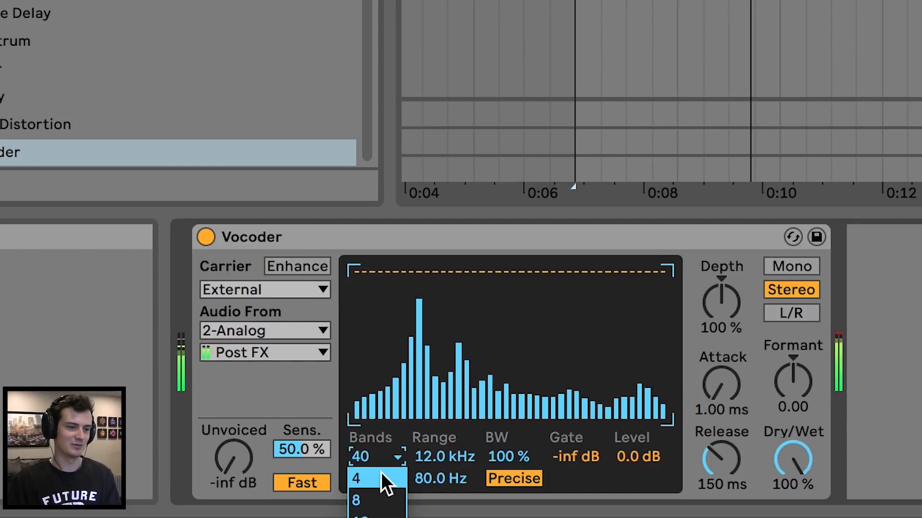
{"action": "left_click", "coordinate": [381, 473]}
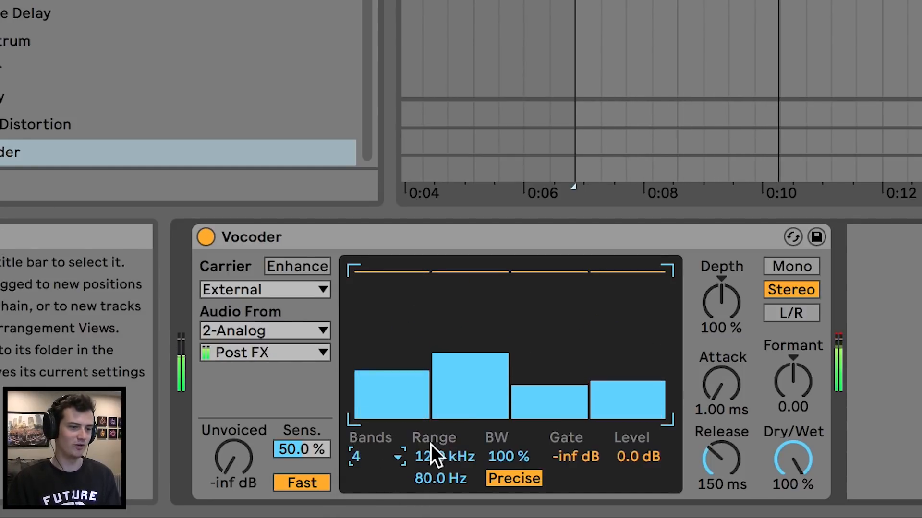
{"action": "left_click", "coordinate": [368, 458]}
{"action": "left_click", "coordinate": [379, 517]}
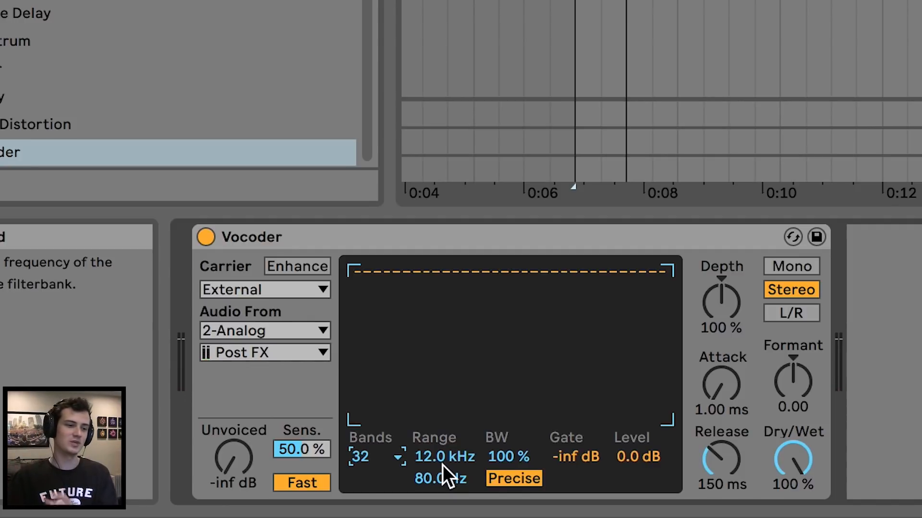
Widen the Vocoder's filter range to 20 Hz–18 kHz and enable Enhance for the carrier
{"action": "left_click_drag", "start_coordinate": [438, 480], "coordinate": [438, 504]}
{"action": "mouse_move", "coordinate": [444, 457]}
{"action": "left_mouse_down"}
{"action": "mouse_move", "coordinate": [444, 497]}
{"action": "mouse_move", "coordinate": [444, 450]}
{"action": "left_mouse_up"}
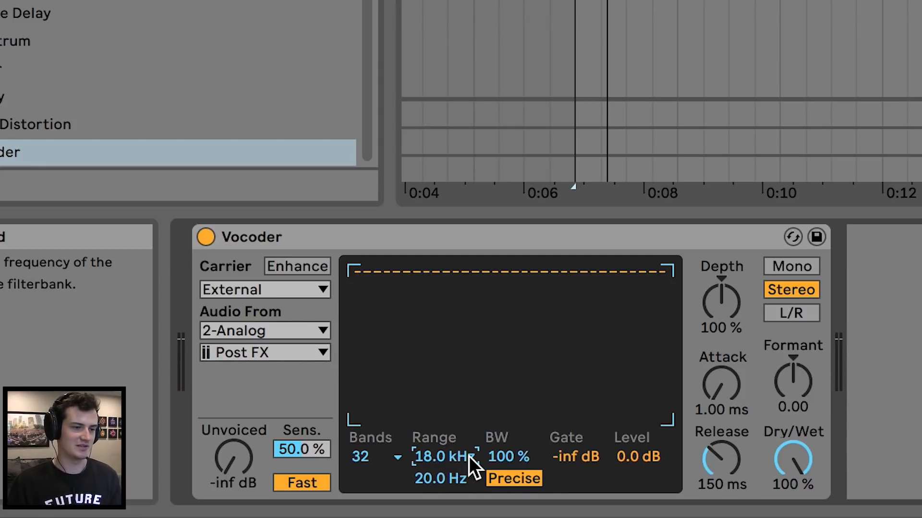
{"action": "left_click", "coordinate": [309, 261]}
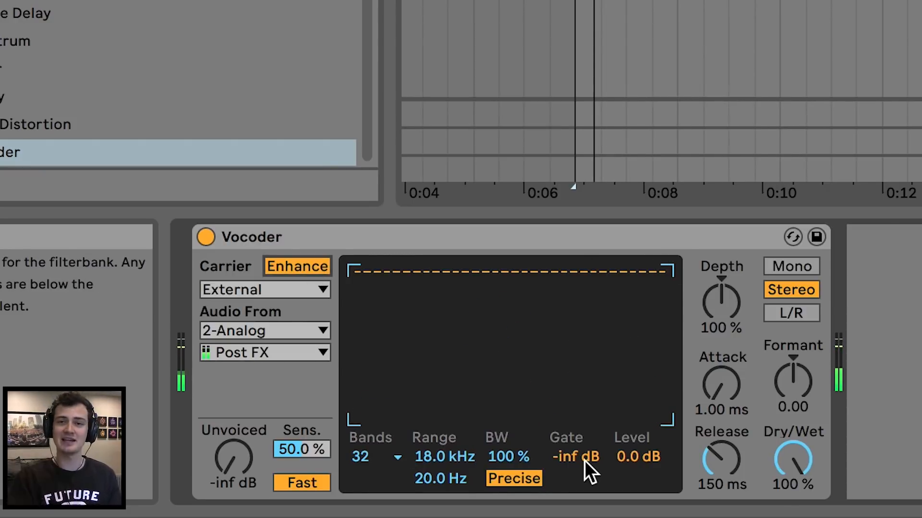
Try raised gate thresholds on the Vocoder, including -8.8 dB, and return the gate to -inf dB
{"action": "left_click_drag", "start_coordinate": [583, 460], "coordinate": [583, 394]}
{"action": "left_click_drag", "start_coordinate": [573, 457], "coordinate": [573, 482]}
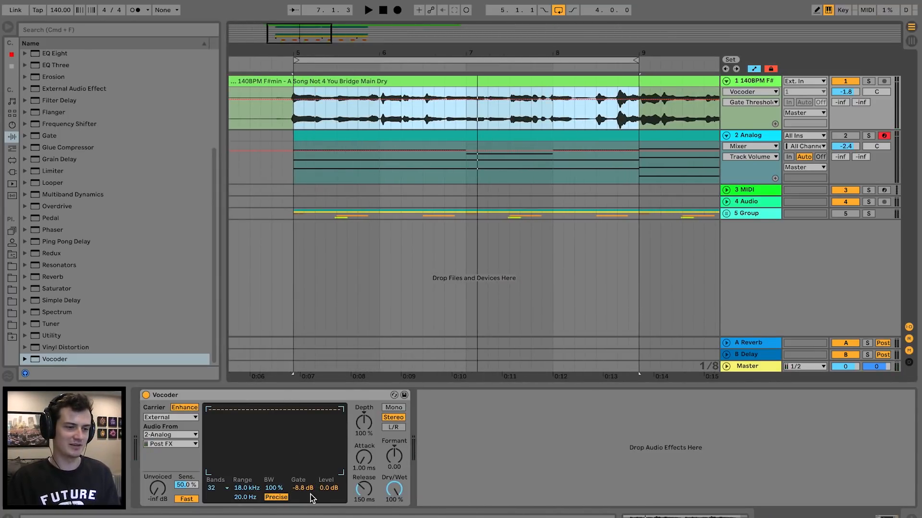
{"action": "left_click_drag", "start_coordinate": [307, 490], "coordinate": [307, 502]}
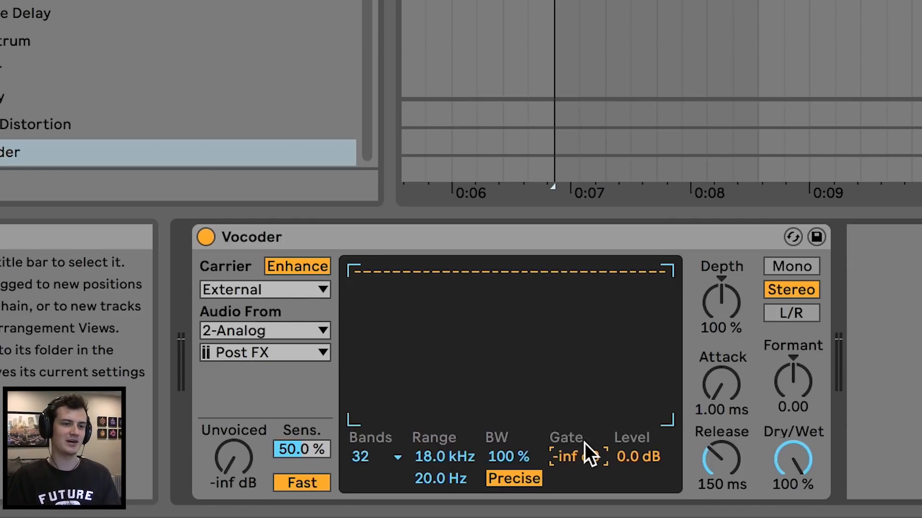
Adjust the Vocoder's envelope during playback, bringing attack to 1.00 ms and release to 10.0 ms
{"action": "key", "text": "space"}
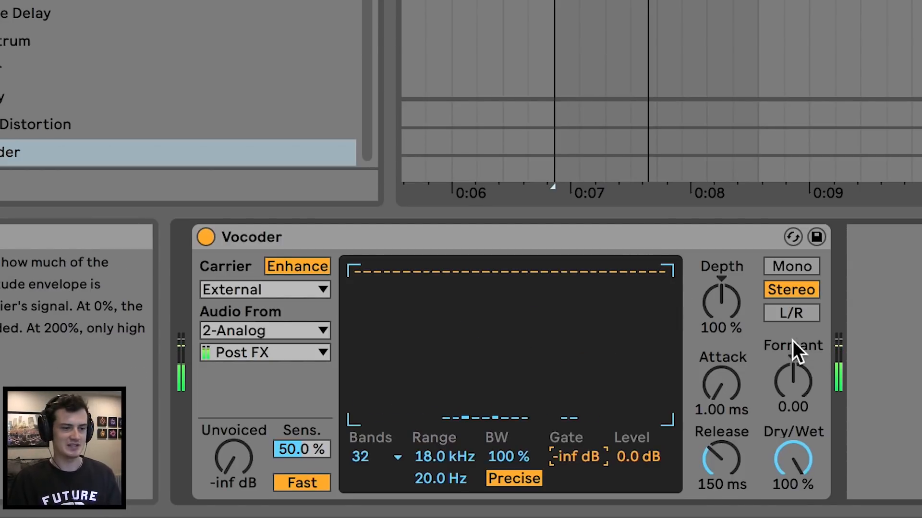
{"action": "left_click_drag", "start_coordinate": [721, 394], "coordinate": [721, 367]}
{"action": "left_click_drag", "start_coordinate": [721, 458], "coordinate": [722, 492]}
{"action": "left_click_drag", "start_coordinate": [724, 386], "coordinate": [725, 430]}
{"action": "key", "text": "space"}
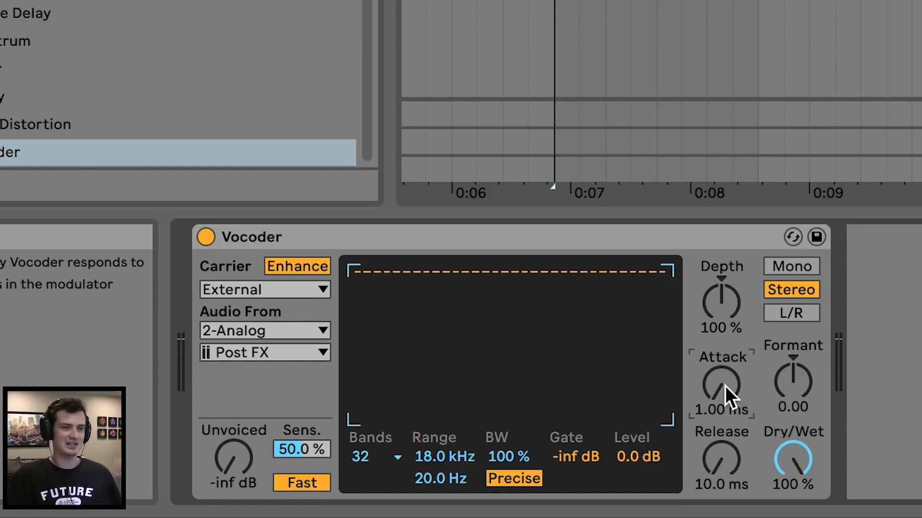
Try a slow Vocoder attack of 143 ms and audition it on the vocal
{"action": "left_click_drag", "start_coordinate": [723, 388], "coordinate": [723, 387]}
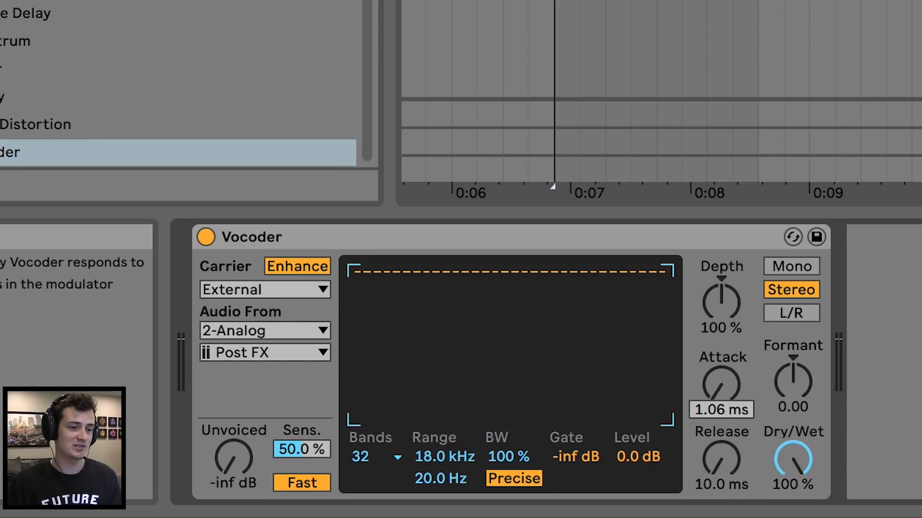
{"action": "key", "text": "space"}
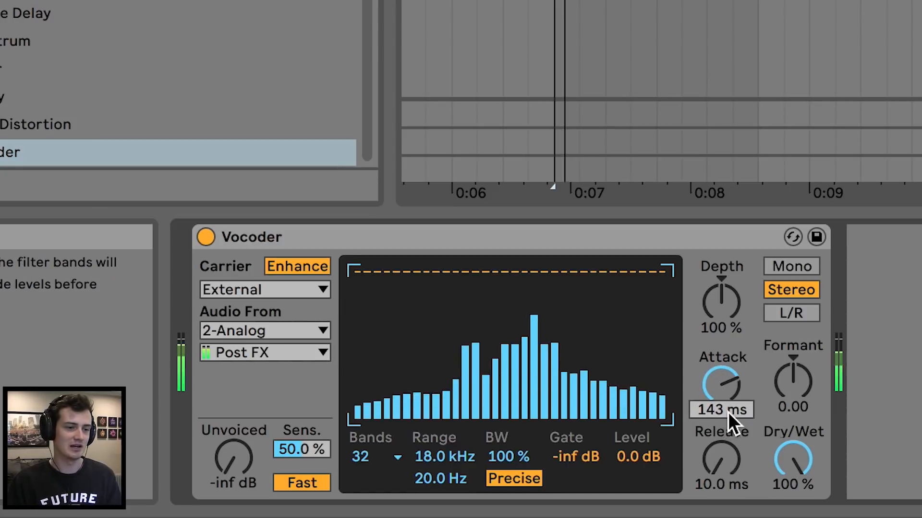
{"action": "key", "text": "space"}
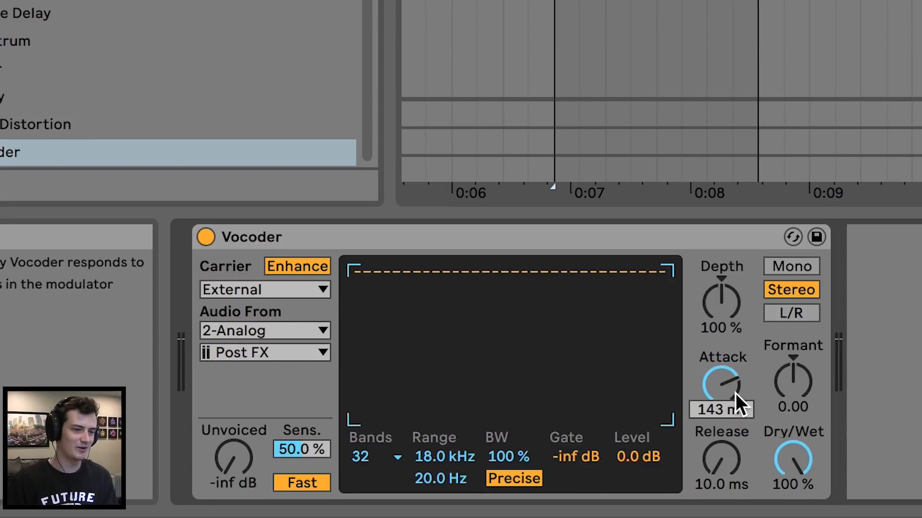
Shorten the Vocoder's attack to 1.93 ms and lengthen its release to 425 ms, checking by playback
{"action": "left_click_drag", "start_coordinate": [728, 393], "coordinate": [728, 480]}
{"action": "key", "text": "space"}
{"action": "key", "text": "space"}
{"action": "left_click_drag", "start_coordinate": [713, 383], "coordinate": [713, 391]}
{"action": "left_click_drag", "start_coordinate": [730, 451], "coordinate": [751, 365]}
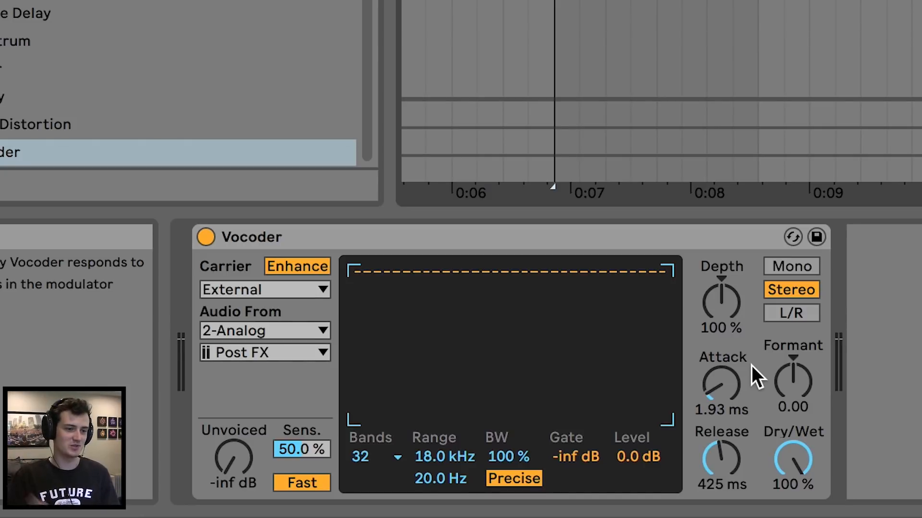
Try longer Vocoder release times during playback, and bring the release to 52.2 ms
{"action": "left_click_drag", "start_coordinate": [730, 478], "coordinate": [730, 462]}
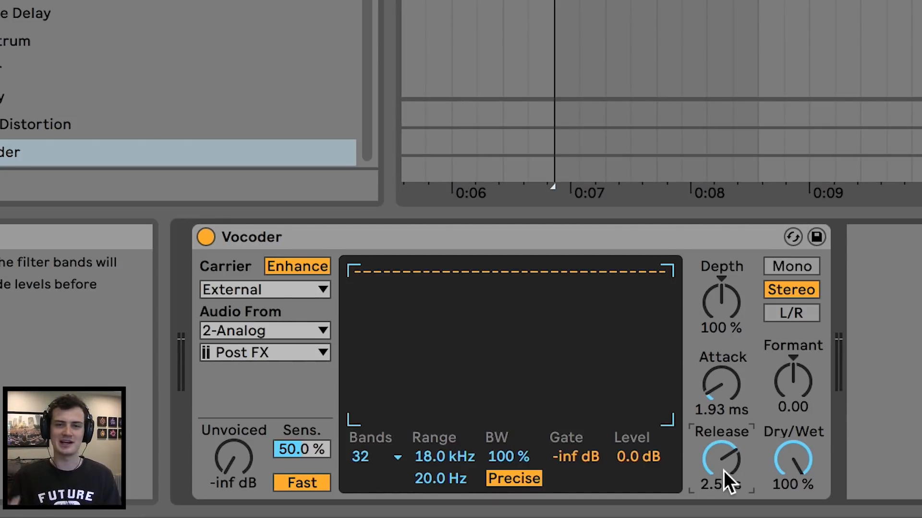
{"action": "key", "text": "space"}
{"action": "left_click_drag", "start_coordinate": [724, 471], "coordinate": [724, 489]}
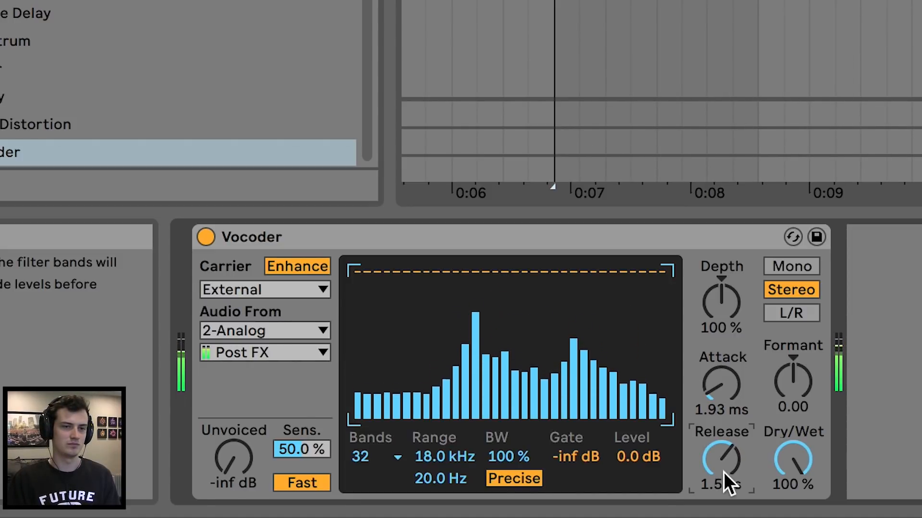
{"action": "left_click_drag", "start_coordinate": [726, 463], "coordinate": [727, 461]}
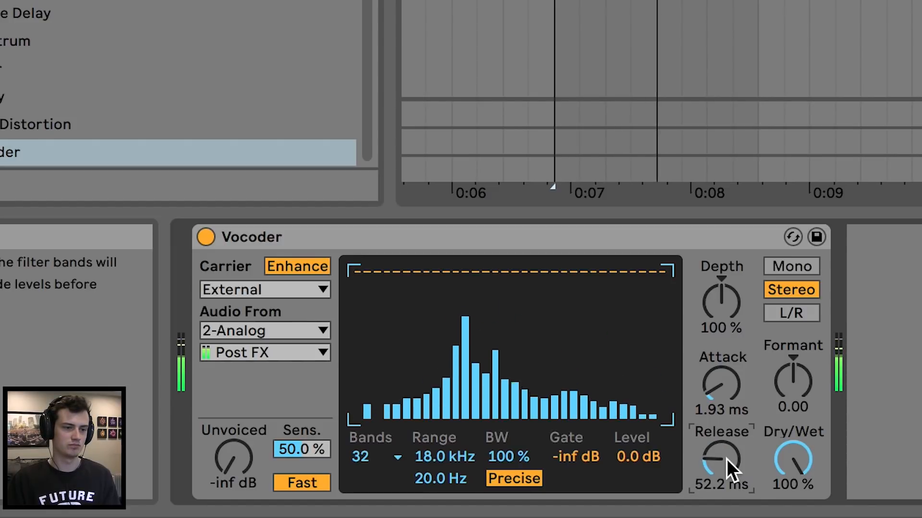
{"action": "key", "text": "space"}
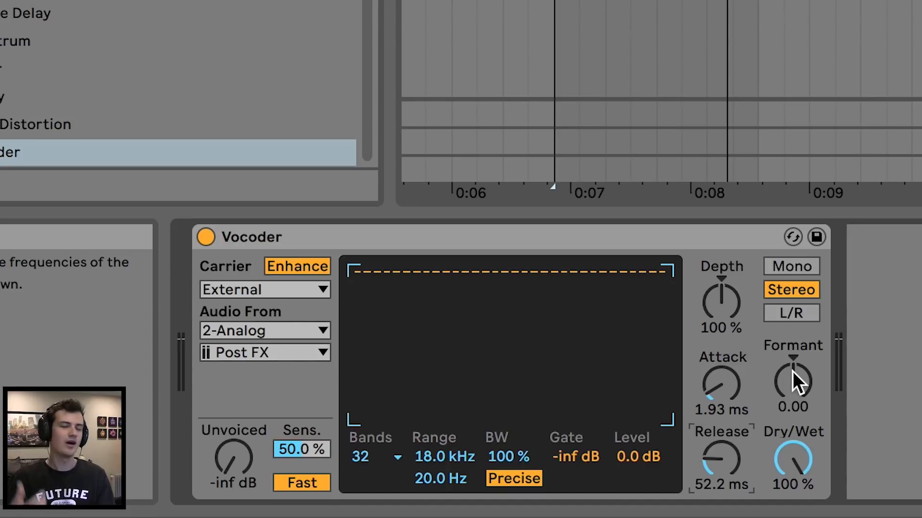
Try the Vocoder's formant control, audition high and 0% depth settings, and set the depth to 104%
{"action": "mouse_move", "coordinate": [791, 378]}
{"action": "left_mouse_down"}
{"action": "mouse_move", "coordinate": [791, 328]}
{"action": "mouse_move", "coordinate": [791, 424]}
{"action": "mouse_move", "coordinate": [791, 354]}
{"action": "mouse_move", "coordinate": [791, 380]}
{"action": "left_mouse_up"}
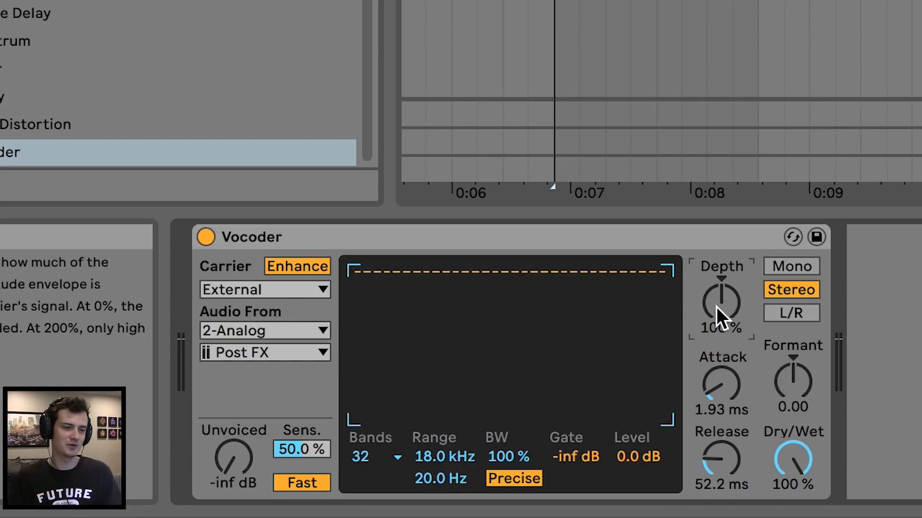
{"action": "key", "text": "space"}
{"action": "mouse_move", "coordinate": [717, 307]}
{"action": "left_mouse_down"}
{"action": "mouse_move", "coordinate": [716, 259]}
{"action": "mouse_move", "coordinate": [709, 309]}
{"action": "left_mouse_up"}
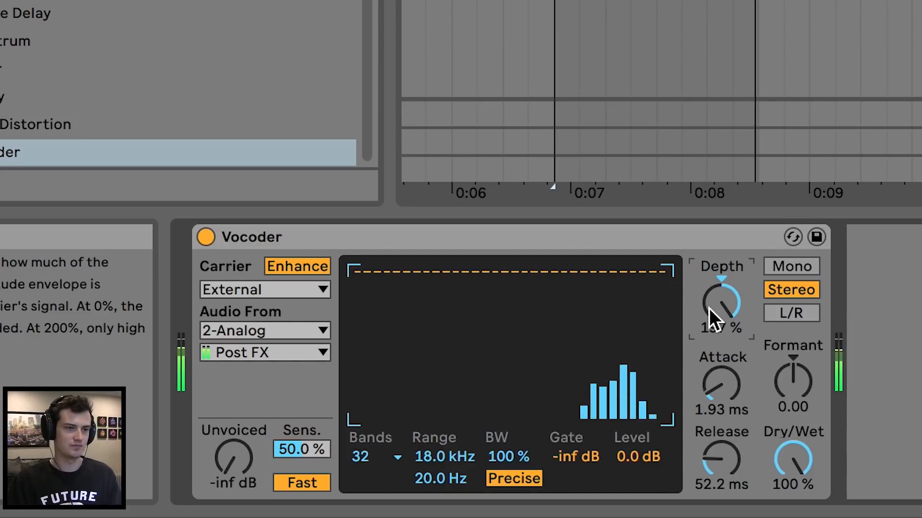
{"action": "key", "text": "space"}
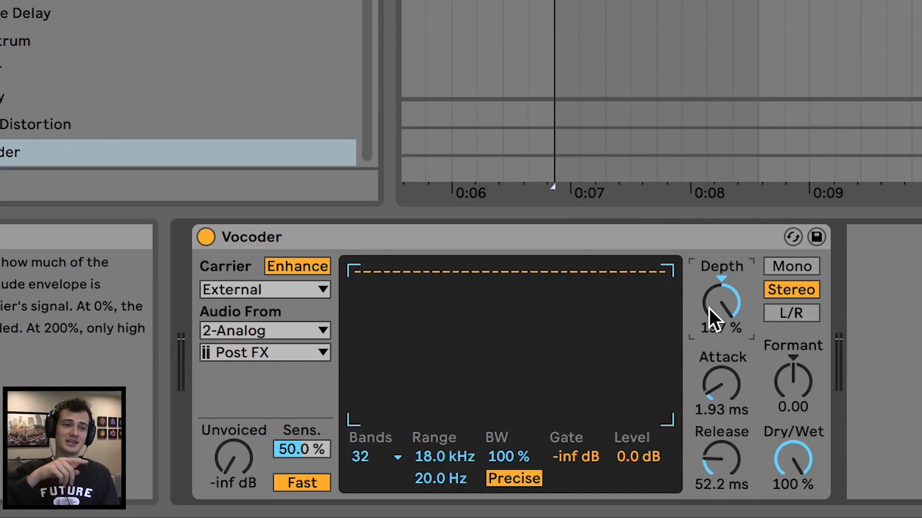
{"action": "left_click_drag", "start_coordinate": [709, 310], "coordinate": [709, 372]}
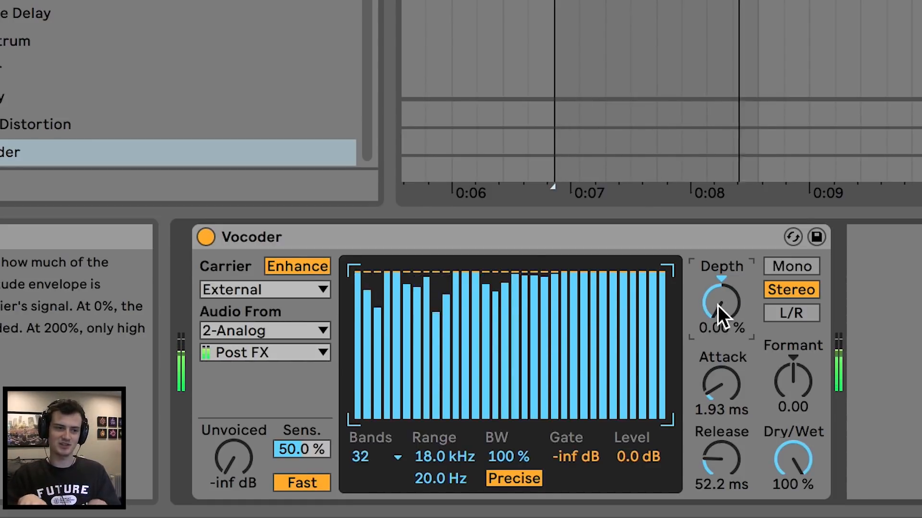
{"action": "left_click_drag", "start_coordinate": [718, 305], "coordinate": [718, 270]}
Compare the Vocoder's Mono and L/R modes on the playing vocal, and return it to Stereo
{"action": "left_click", "coordinate": [797, 268]}
{"action": "left_click", "coordinate": [792, 311]}
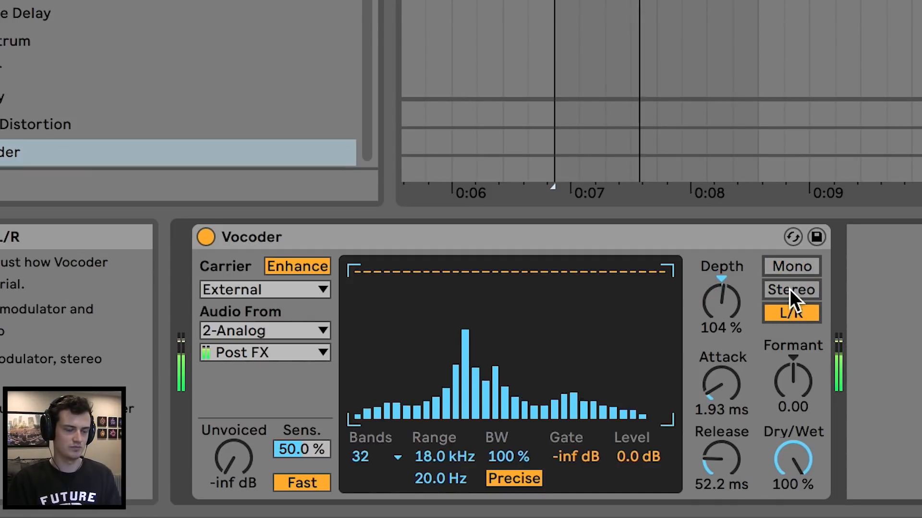
{"action": "left_click", "coordinate": [789, 289]}
Raise the Vocoder's unvoiced level to -17 dB and try redrawing the filter band levels during playback
{"action": "mouse_move", "coordinate": [236, 484]}
{"action": "left_mouse_down"}
{"action": "mouse_move", "coordinate": [236, 432]}
{"action": "mouse_move", "coordinate": [240, 480]}
{"action": "mouse_move", "coordinate": [239, 465]}
{"action": "left_mouse_up"}
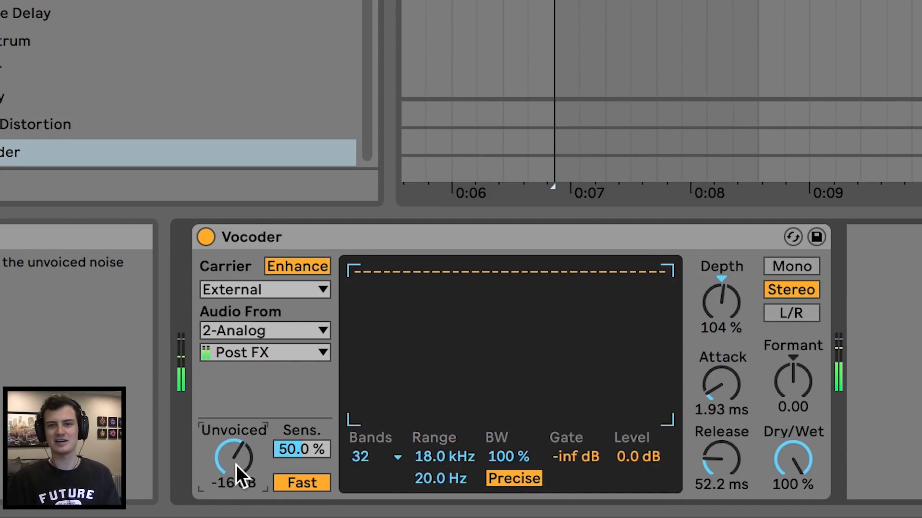
{"action": "left_click_drag", "start_coordinate": [236, 465], "coordinate": [236, 467]}
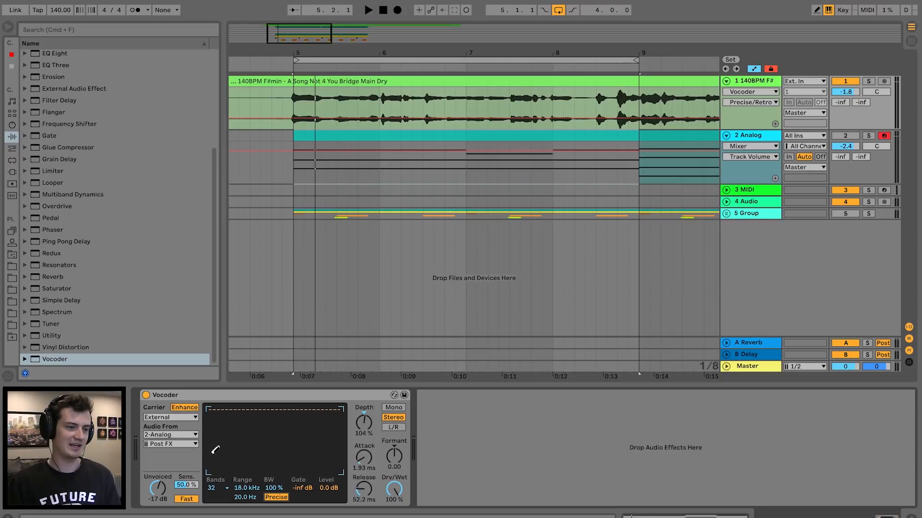
{"action": "key", "text": "space"}
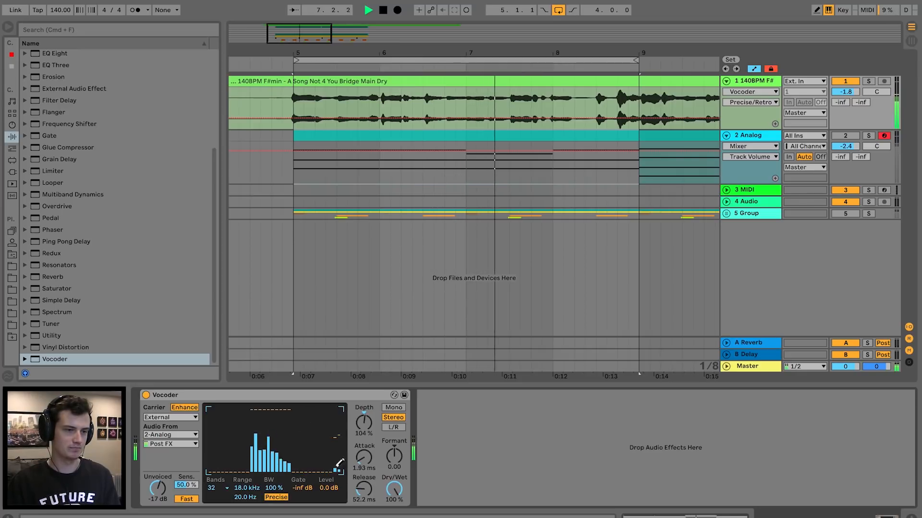
{"action": "key", "text": "space"}
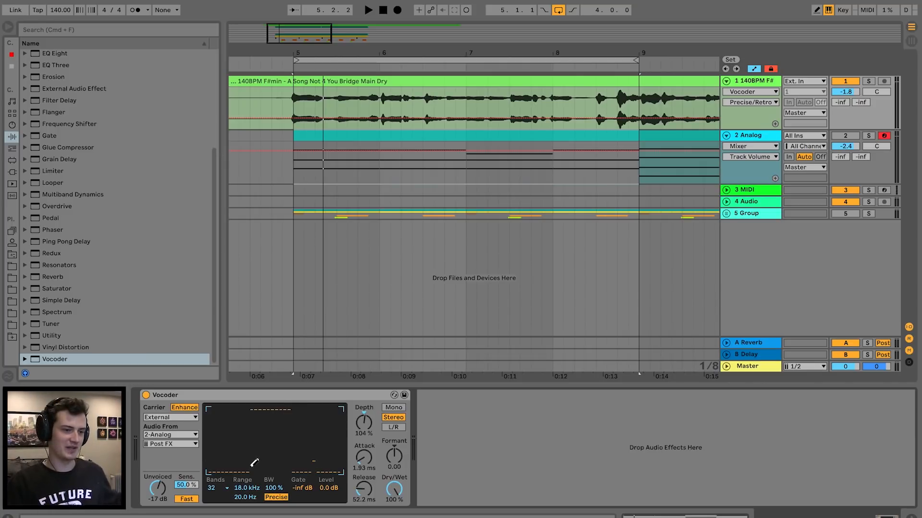
Add Ballad Reverb after the Vocoder, with dry/wet at 27% and decay time at 1.17 s
{"action": "key", "text": "space"}
{"action": "left_click_drag", "start_coordinate": [57, 275], "coordinate": [471, 413]}
{"action": "left_click_drag", "start_coordinate": [707, 490], "coordinate": [707, 494]}
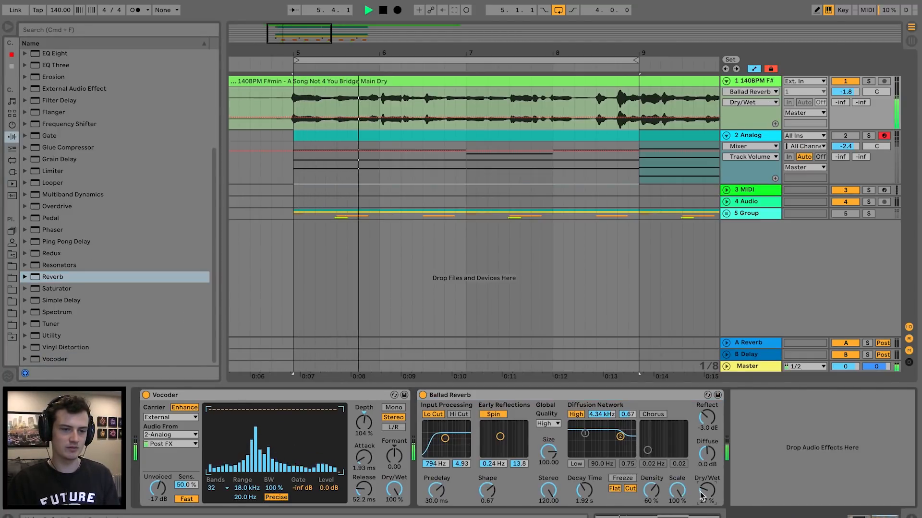
{"action": "left_click_drag", "start_coordinate": [584, 491], "coordinate": [584, 499]}
{"action": "key", "text": "space"}
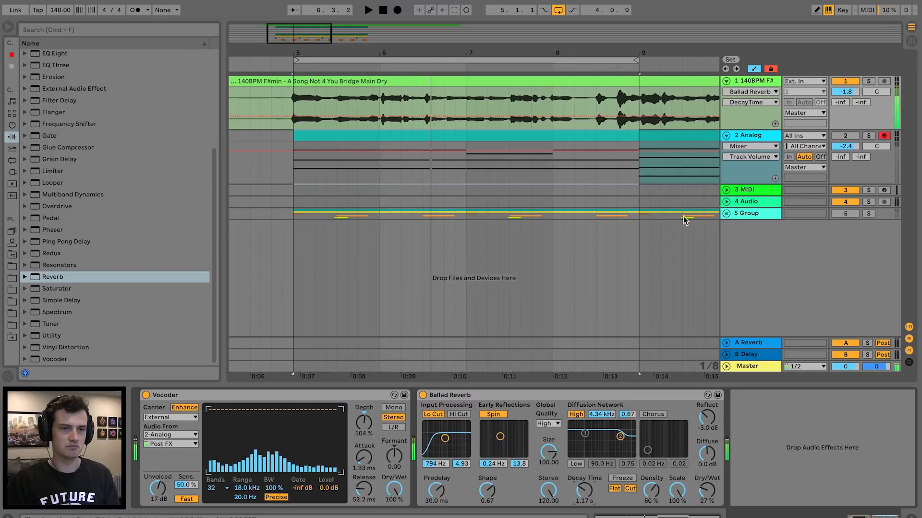
Add a Phaser at 3.08 kHz with 0.80 feedback and a Flanger at 54.8% dry/wet to the Analog carrier track
{"action": "left_click", "coordinate": [759, 135]}
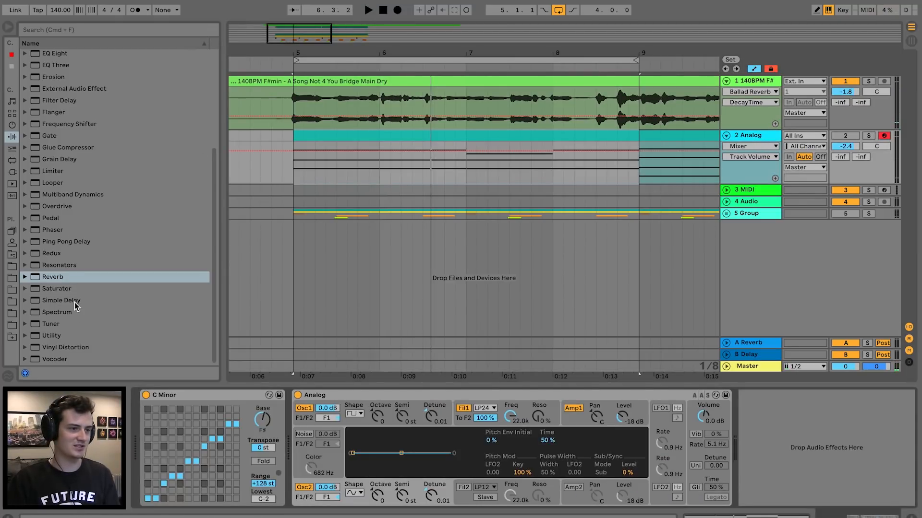
{"action": "scroll", "coordinate": [73, 278], "scroll_direction": "up", "scroll_amount": 2}
{"action": "double_click", "coordinate": [52, 265]}
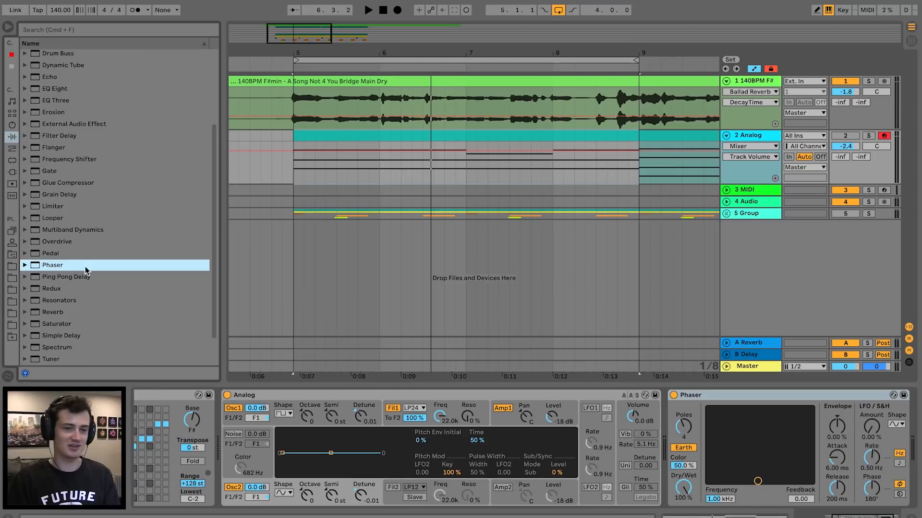
{"action": "key", "text": "space"}
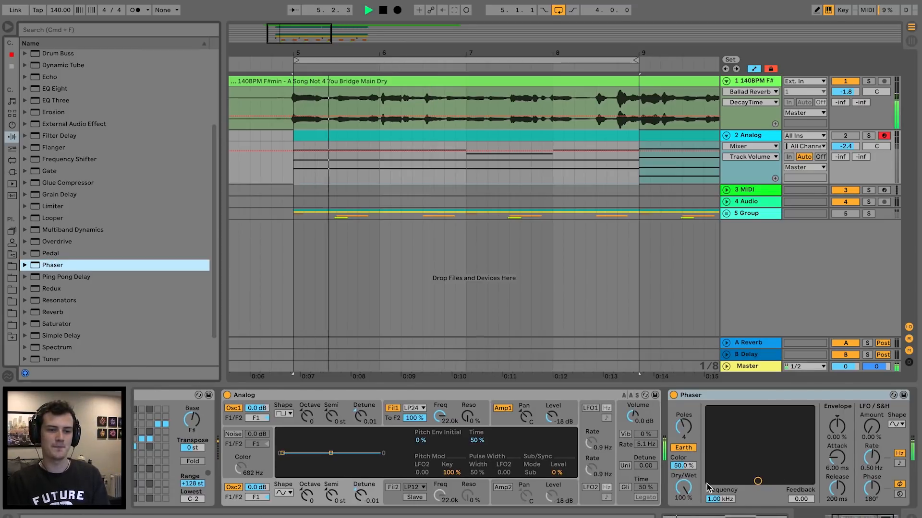
{"action": "left_click_drag", "start_coordinate": [757, 481], "coordinate": [778, 451]}
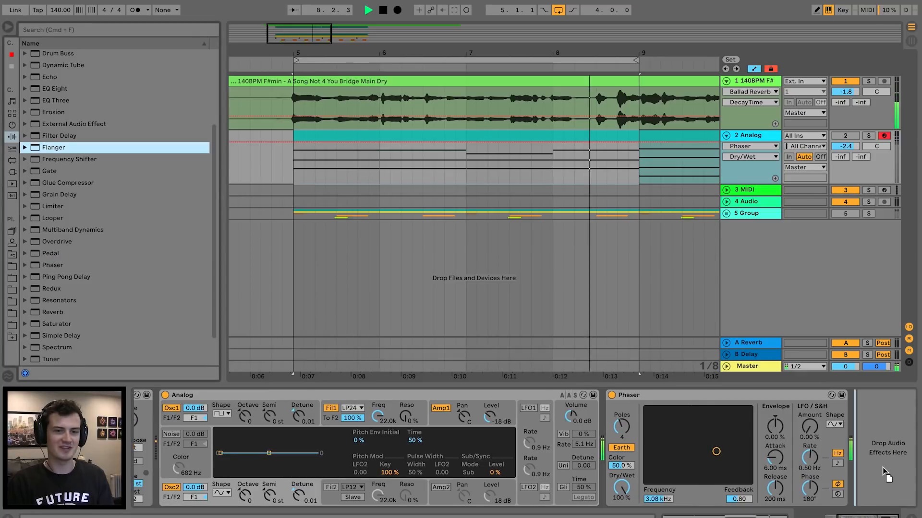
{"action": "left_click_drag", "start_coordinate": [887, 475], "coordinate": [883, 473]}
{"action": "left_click_drag", "start_coordinate": [722, 488], "coordinate": [722, 503]}
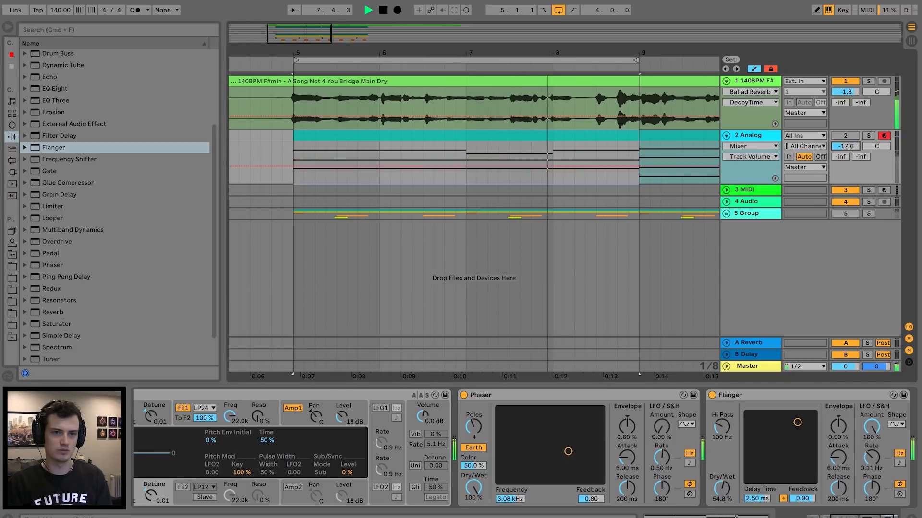
Insert an Overdrive between the Phaser and Flanger, with its band at 2.53 kHz and bandwidth at 0.50
{"action": "left_click_drag", "start_coordinate": [55, 243], "coordinate": [715, 487]}
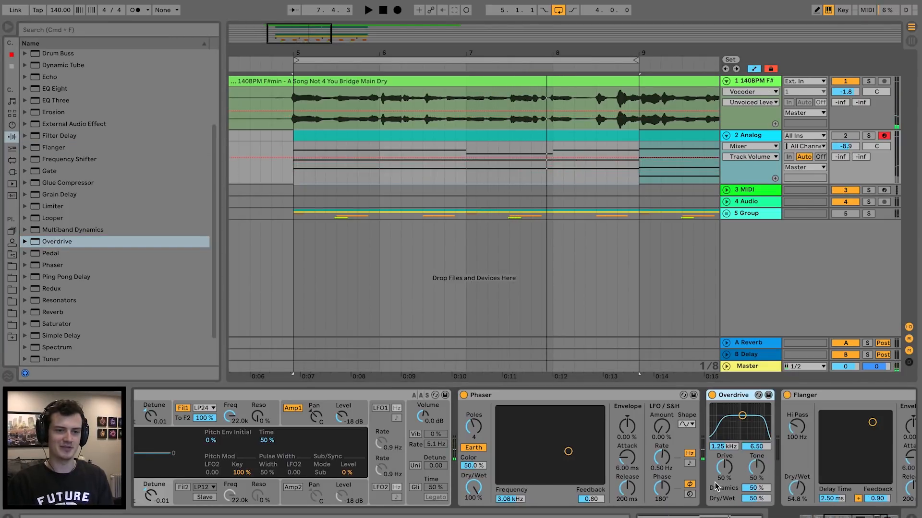
{"action": "key", "text": "space"}
{"action": "left_click_drag", "start_coordinate": [742, 416], "coordinate": [749, 437]}
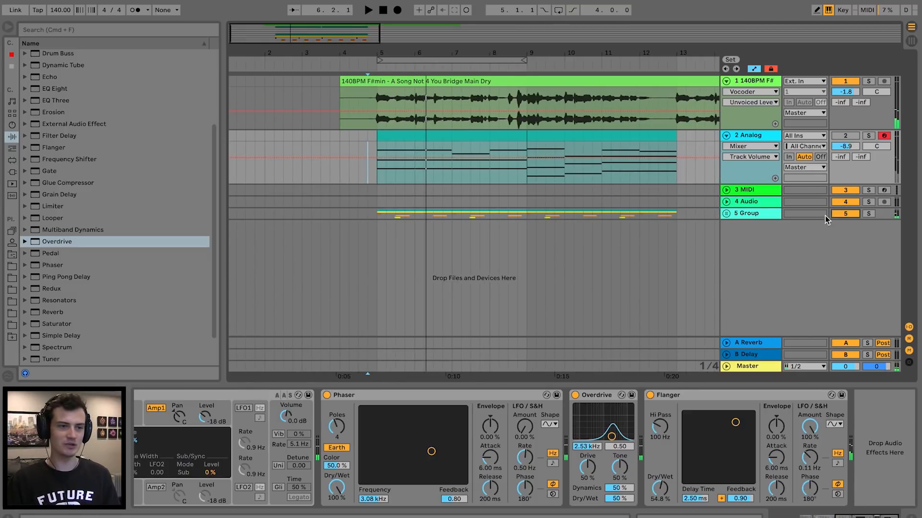
Play the full arrangement and raise the Ballad Reverb's dry/wet on the vocal track to 53%
{"action": "key", "text": "space"}
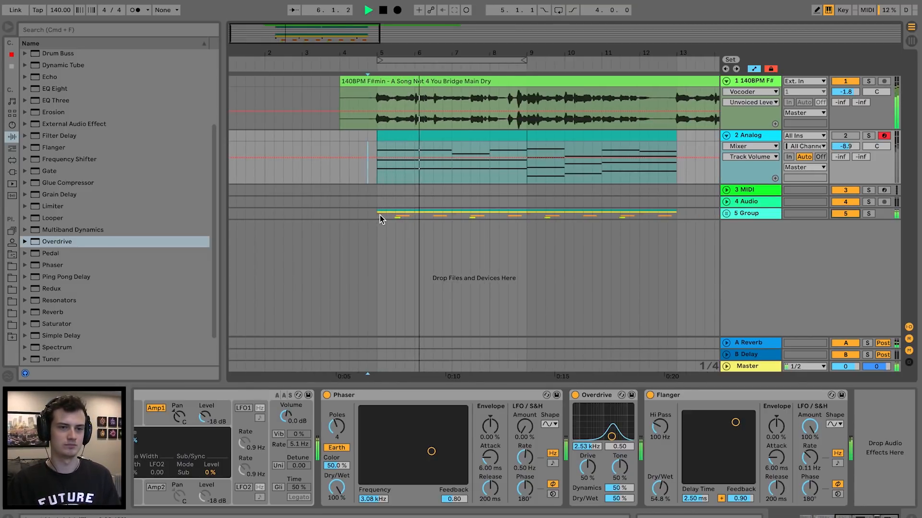
{"action": "double_click", "coordinate": [739, 83]}
{"action": "left_click_drag", "start_coordinate": [707, 490], "coordinate": [707, 480]}
Add a Ping Pong Delay after the reverb, with a beat division of 2 and dry/wet at 32%
{"action": "double_click", "coordinate": [67, 276]}
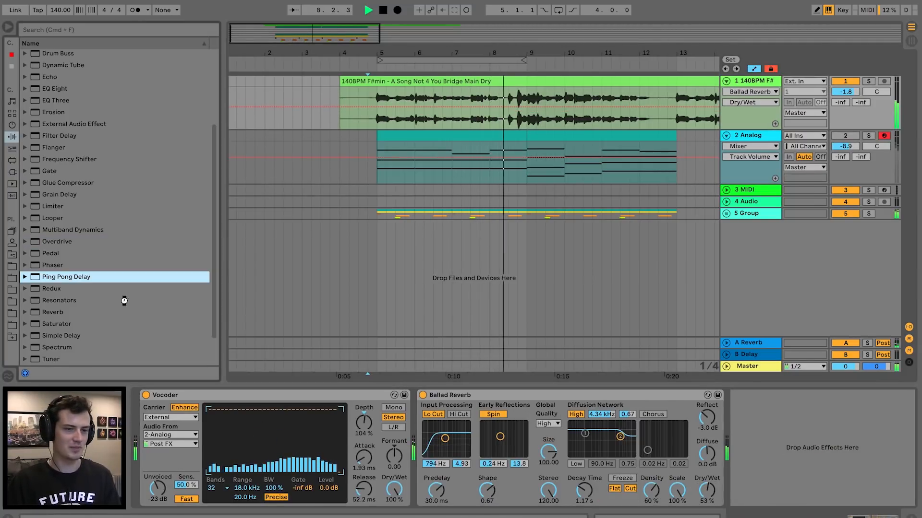
{"action": "left_click", "coordinate": [757, 449]}
{"action": "mouse_move", "coordinate": [777, 490]}
{"action": "left_mouse_down"}
{"action": "mouse_move", "coordinate": [778, 504]}
{"action": "mouse_move", "coordinate": [778, 489]}
{"action": "left_mouse_up"}
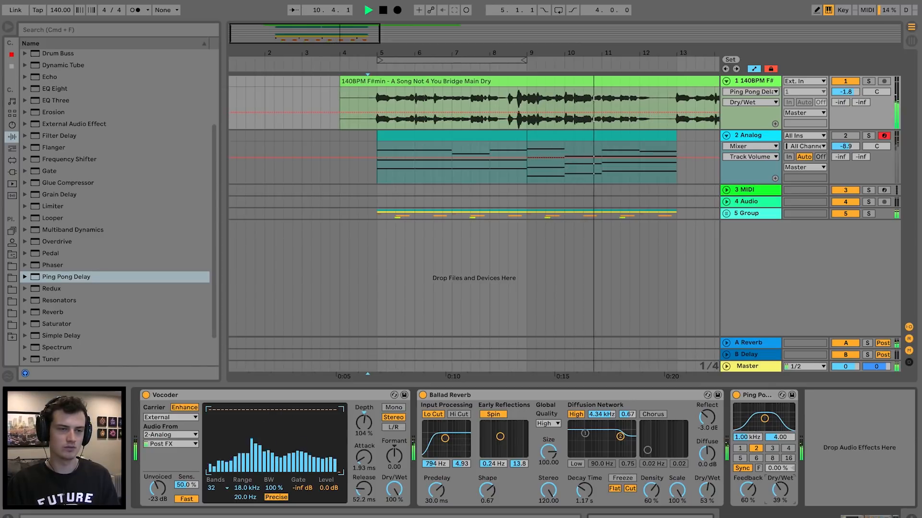
Turn off the arrangement loop
{"action": "scroll", "coordinate": [433, 162], "scroll_direction": "right", "scroll_amount": 4}
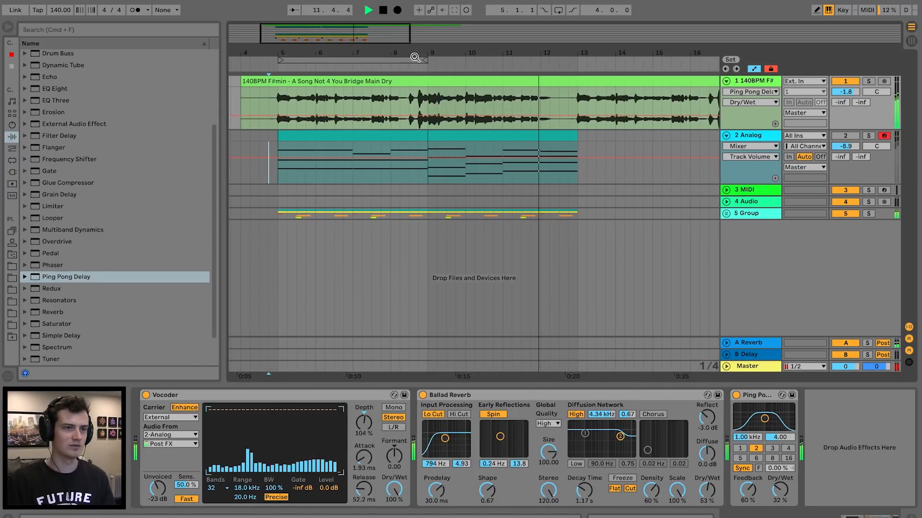
{"action": "left_click_drag", "start_coordinate": [413, 54], "coordinate": [408, 41]}
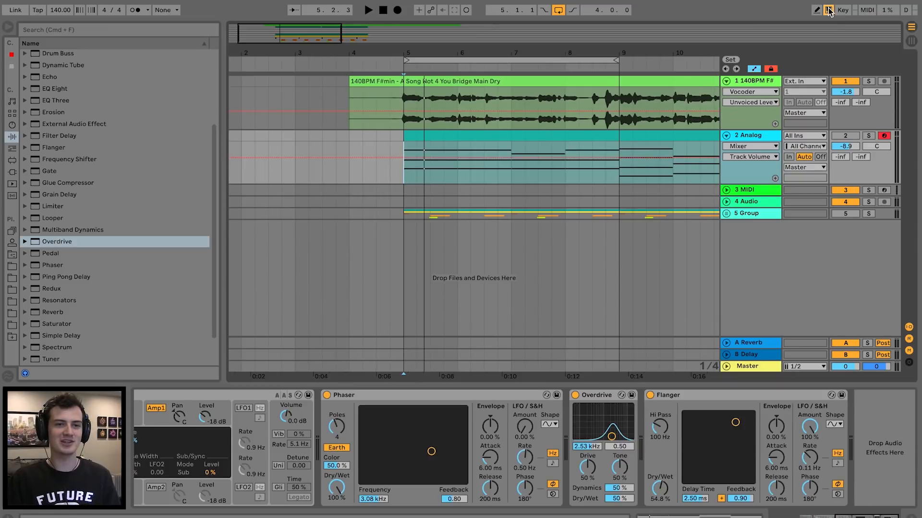
{"action": "left_click", "coordinate": [557, 10]}
{"action": "left_click_drag", "start_coordinate": [574, 53], "coordinate": [494, 44]}
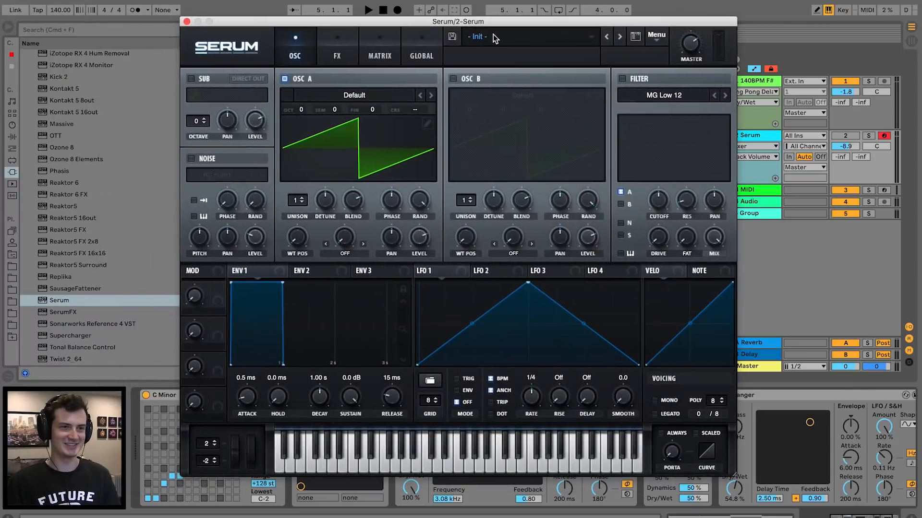
Load the [CHORD] Games preset from the Antidote Audio - Secrets bank into Serum
{"action": "left_click", "coordinate": [493, 36]}
{"action": "mouse_move", "coordinate": [615, 152]}
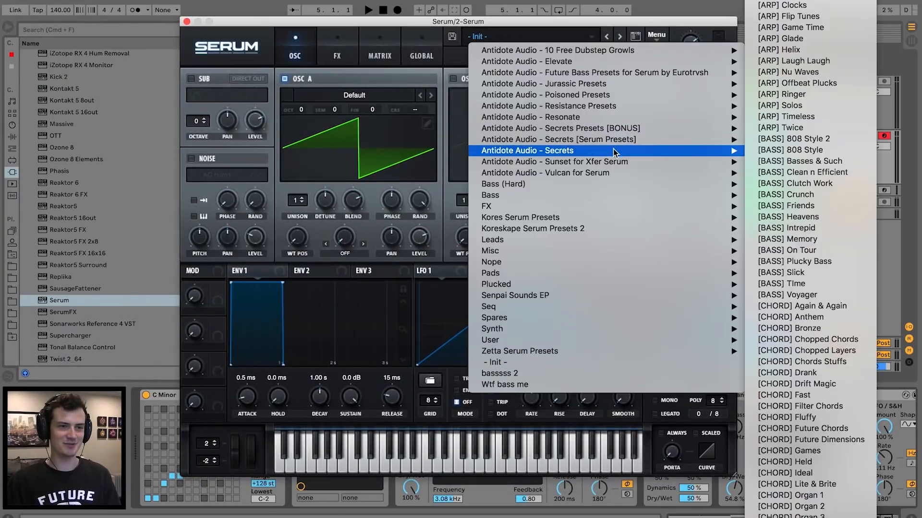
{"action": "scroll", "coordinate": [790, 384], "scroll_direction": "down", "scroll_amount": 3}
{"action": "left_click", "coordinate": [789, 384]}
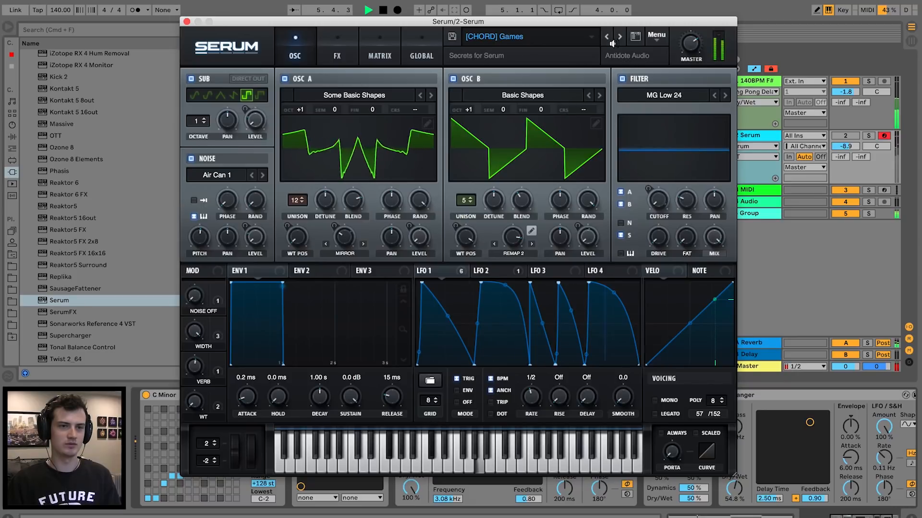
Solo the vocal track and audition successive Serum chord presets, from Held, Ideal and Lite & Brite to Organ 1
{"action": "left_click", "coordinate": [868, 81]}
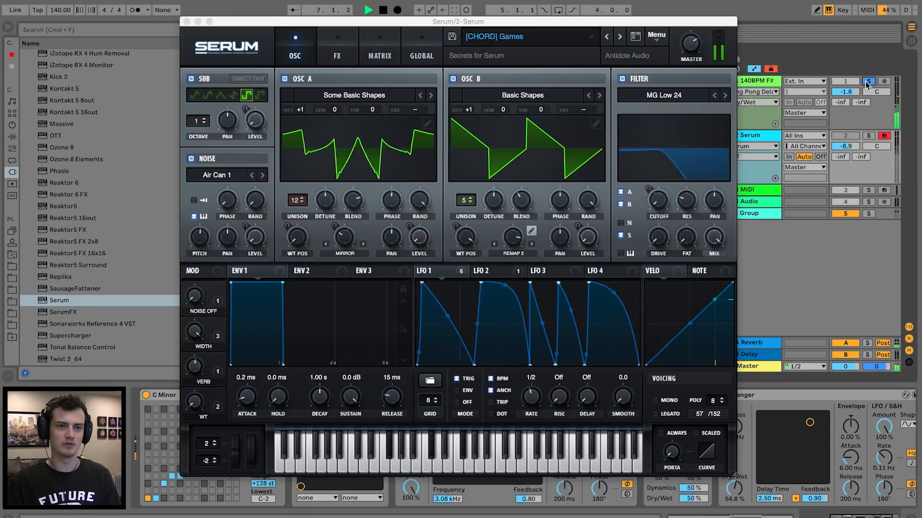
{"action": "left_click", "coordinate": [619, 36]}
{"action": "left_click", "coordinate": [619, 37]}
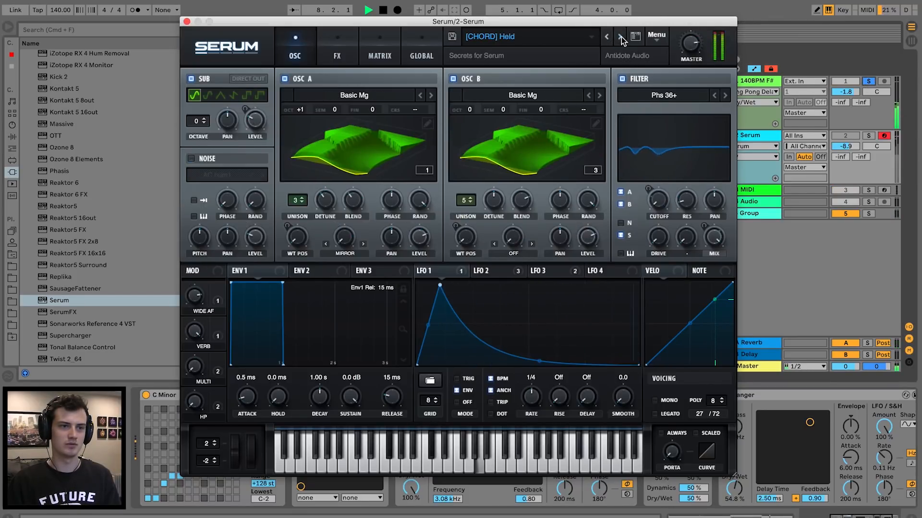
{"action": "left_click", "coordinate": [620, 36]}
{"action": "key", "text": "space"}
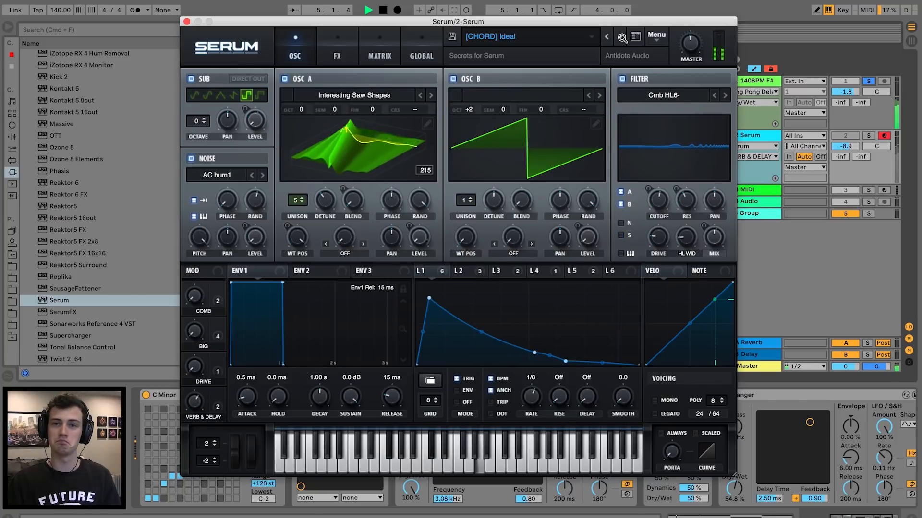
{"action": "left_click", "coordinate": [620, 36]}
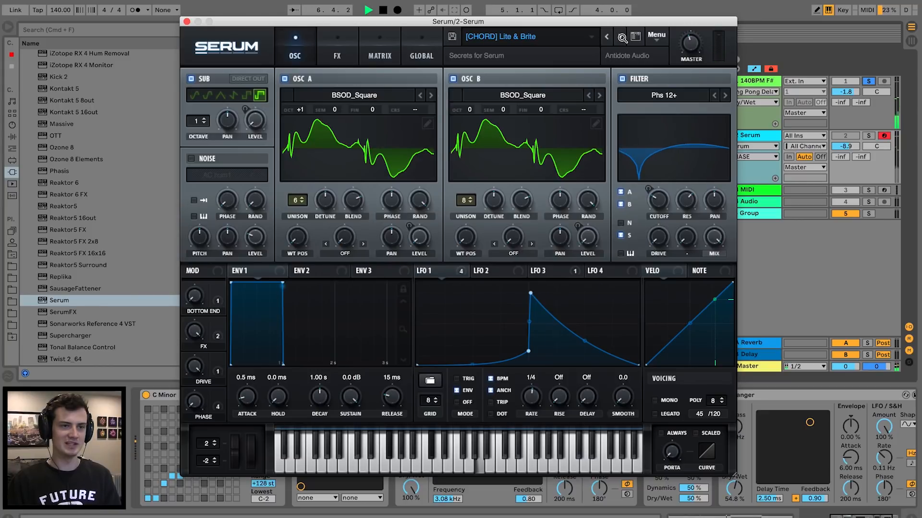
{"action": "left_click", "coordinate": [620, 37]}
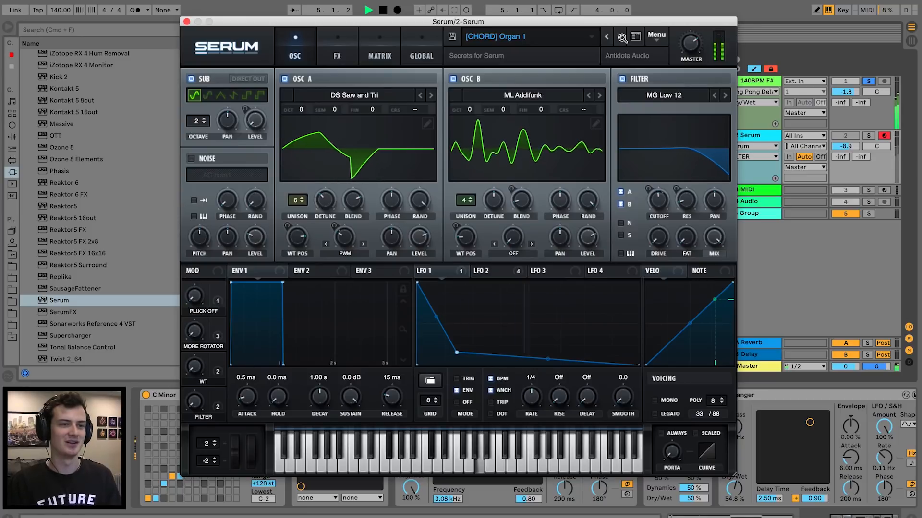
Load the BA Ceratopsia preset from the Antidote Audio - Jurassic Presets bank into Serum and play it through the vocoder
{"action": "left_click", "coordinate": [547, 34]}
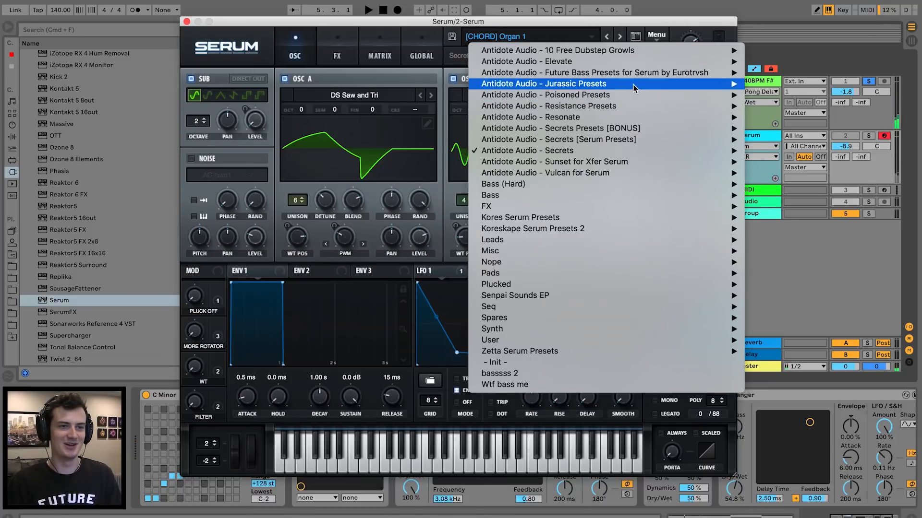
{"action": "mouse_move", "coordinate": [632, 84]}
{"action": "left_click", "coordinate": [792, 130]}
{"action": "key", "text": "space"}
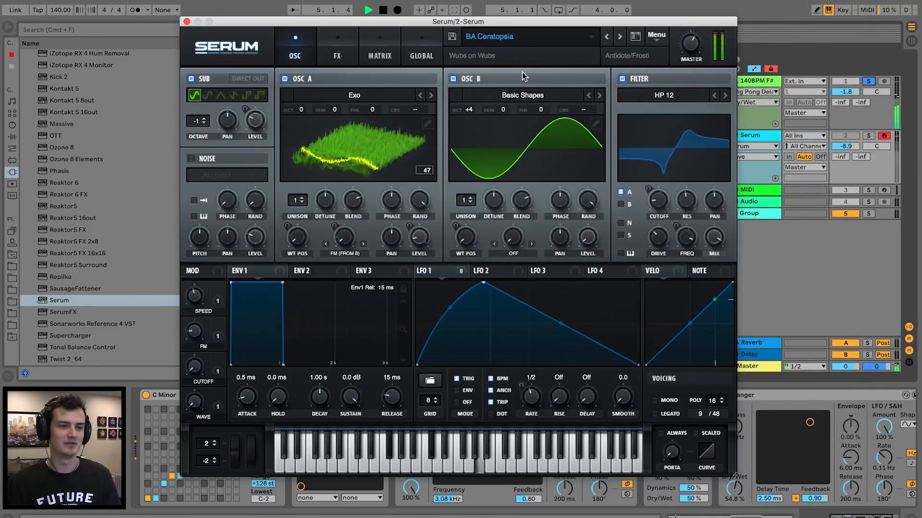
Audition the successive Jurassic bass presets in Serum as carrier, including BA Ceratosaurus and BA Compsognathus
{"action": "left_click", "coordinate": [621, 41]}
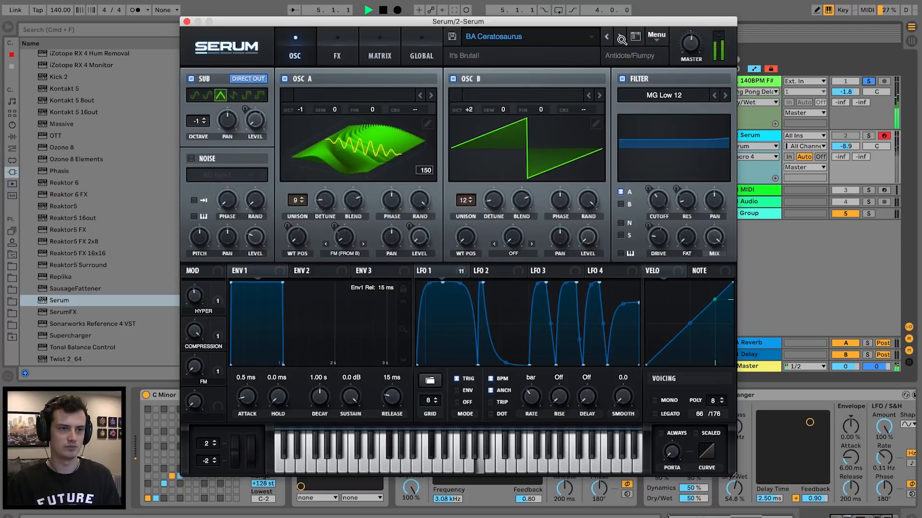
{"action": "key", "text": "space"}
{"action": "key", "text": "space"}
{"action": "left_click", "coordinate": [621, 39]}
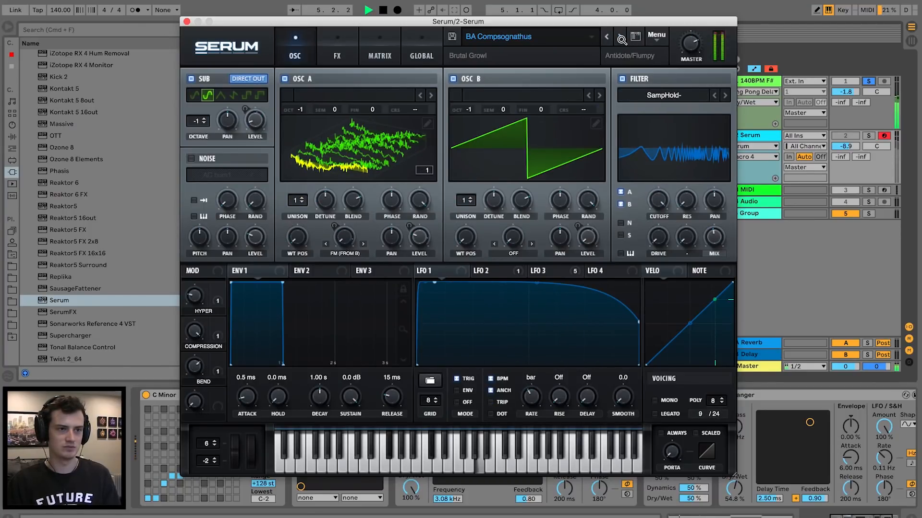
{"action": "left_click", "coordinate": [622, 39]}
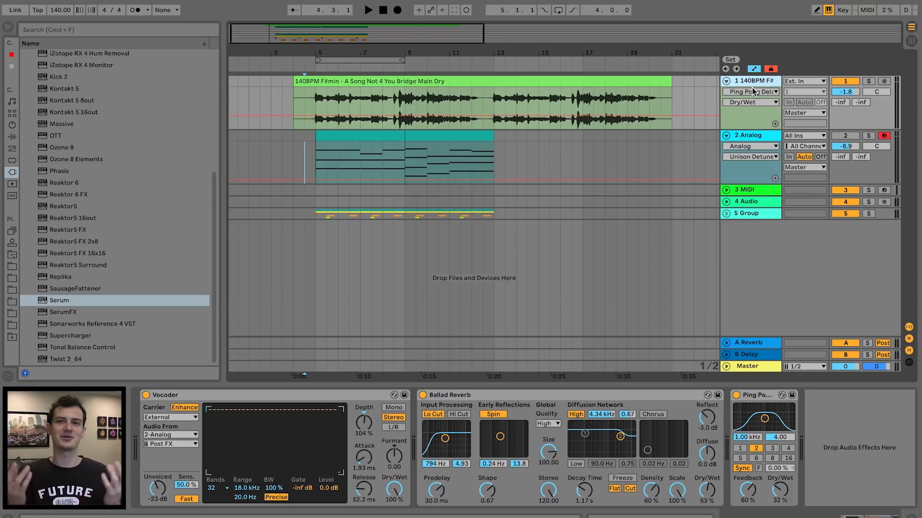
Review the Analog track's devices and reselect the External carrier with 2-Analog as audio source in the vocal track's Vocoder
{"action": "left_click", "coordinate": [750, 136]}
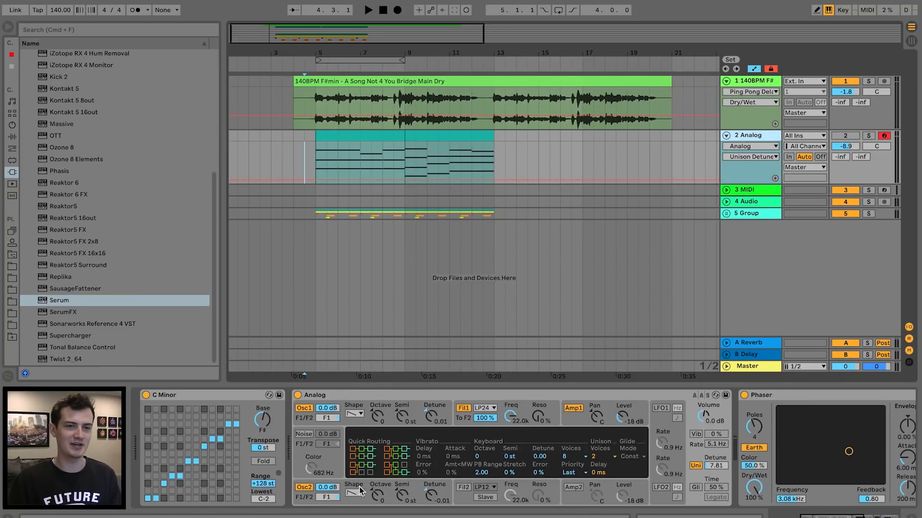
{"action": "left_click", "coordinate": [762, 84]}
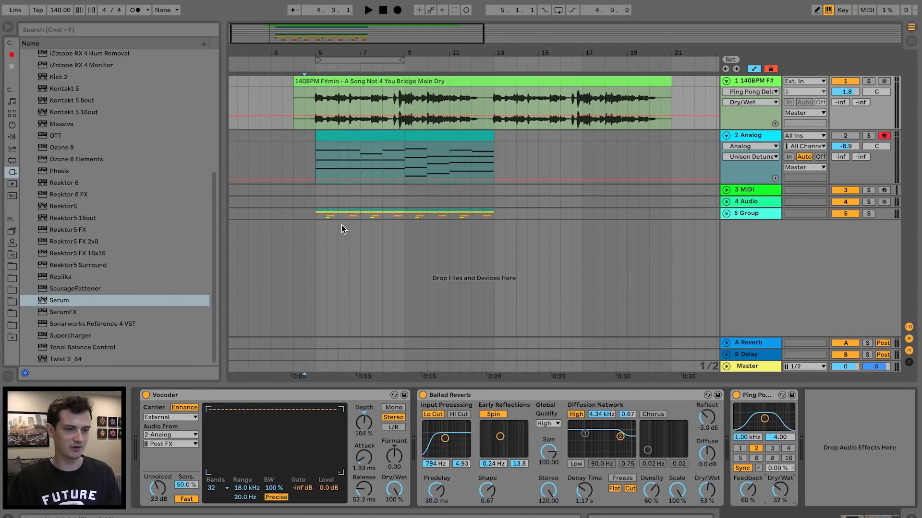
{"action": "left_click", "coordinate": [175, 421]}
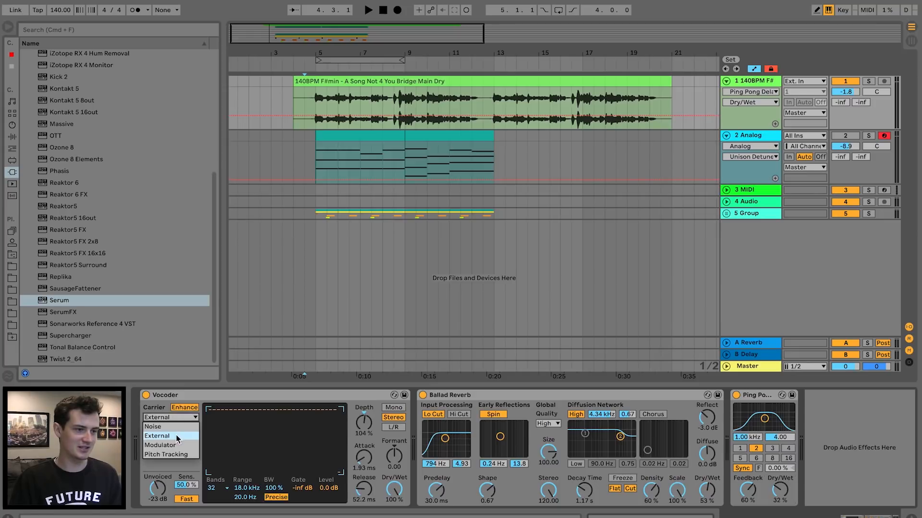
{"action": "left_click", "coordinate": [178, 440]}
{"action": "left_click", "coordinate": [185, 435]}
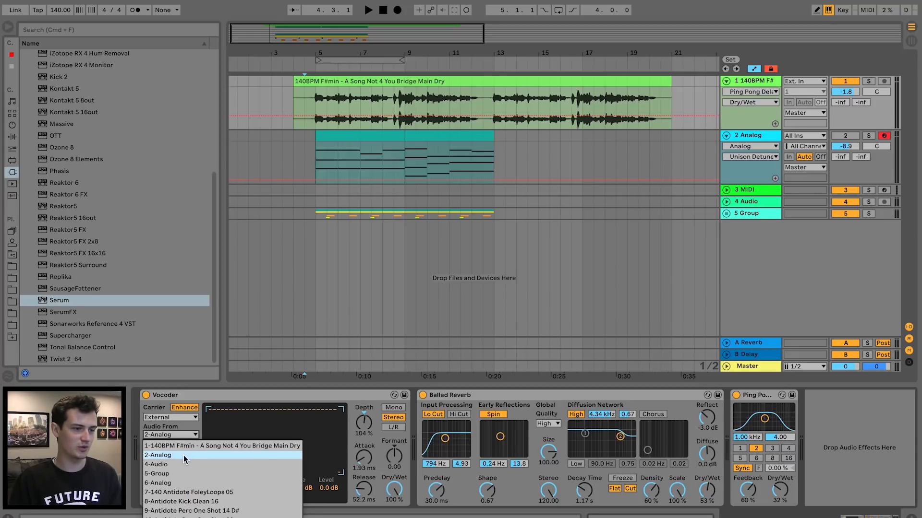
{"action": "left_click", "coordinate": [185, 460]}
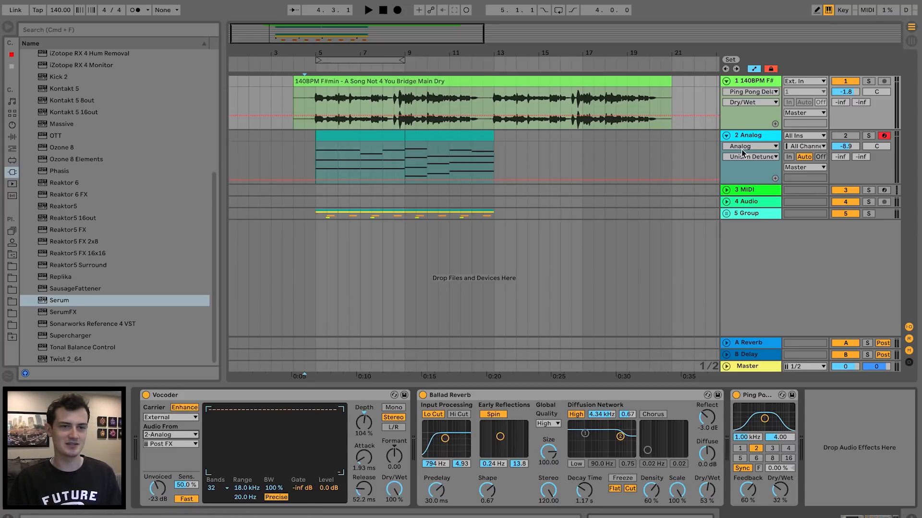